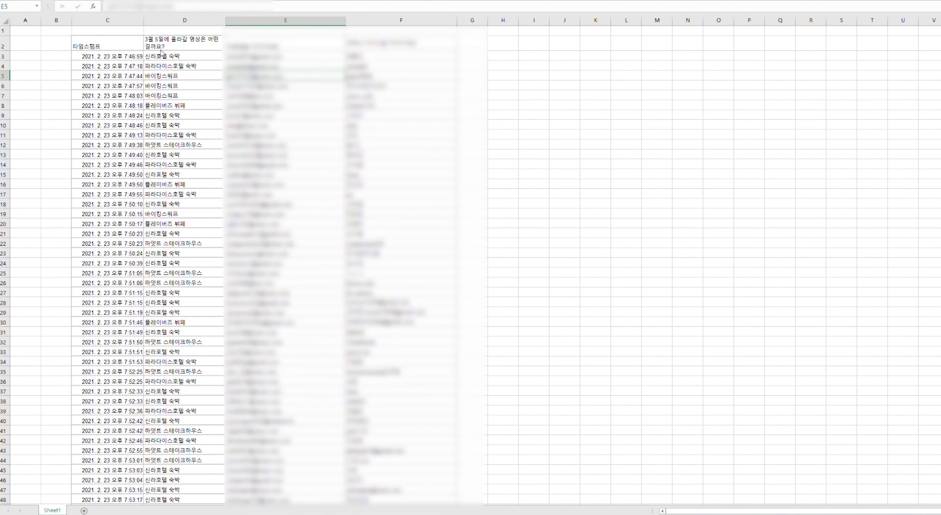
Step: Highlight the duplicate values in column E from E3 down to the last response
click(294, 253)
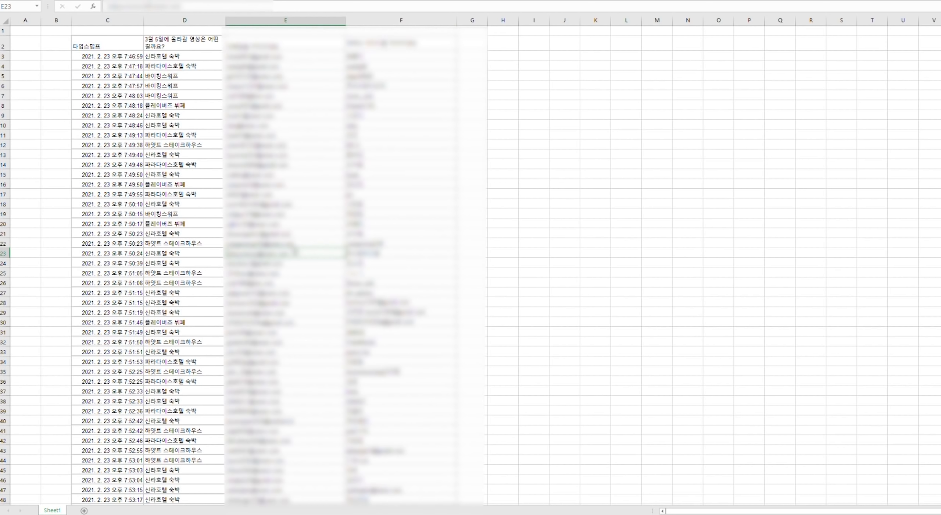
key(ctrl+shift+Down)
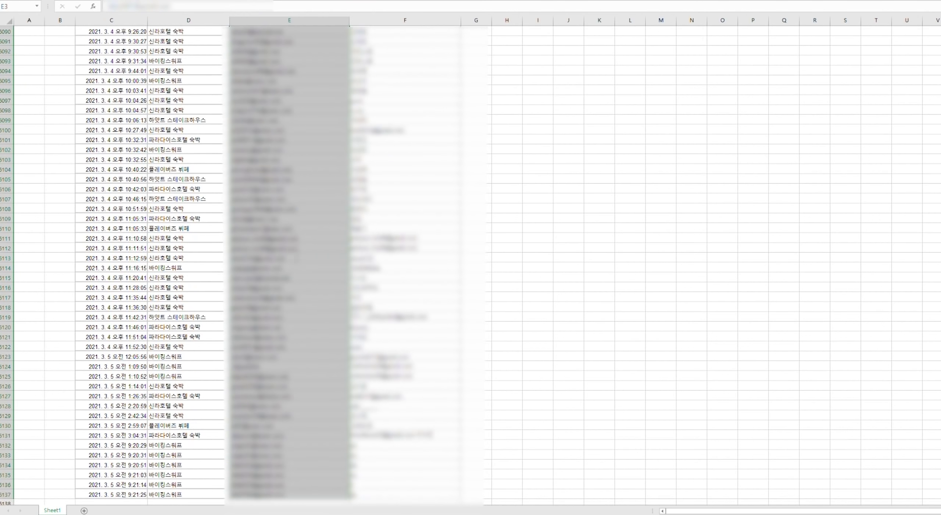
scroll(351, 450, down, 2)
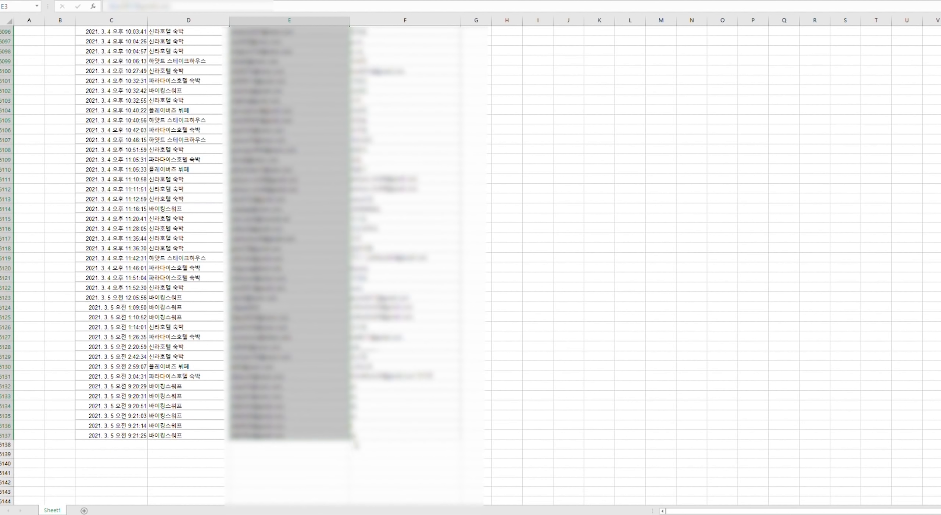
click(316, 497)
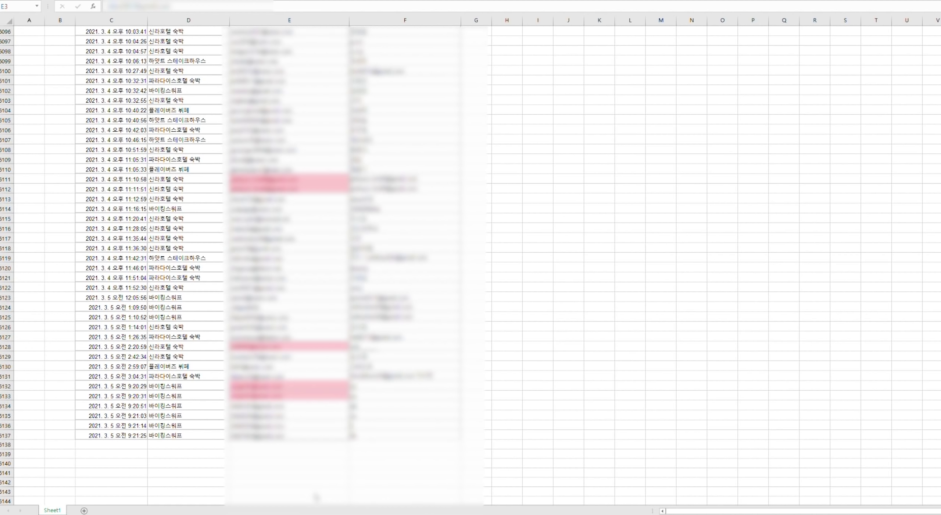
click(301, 285)
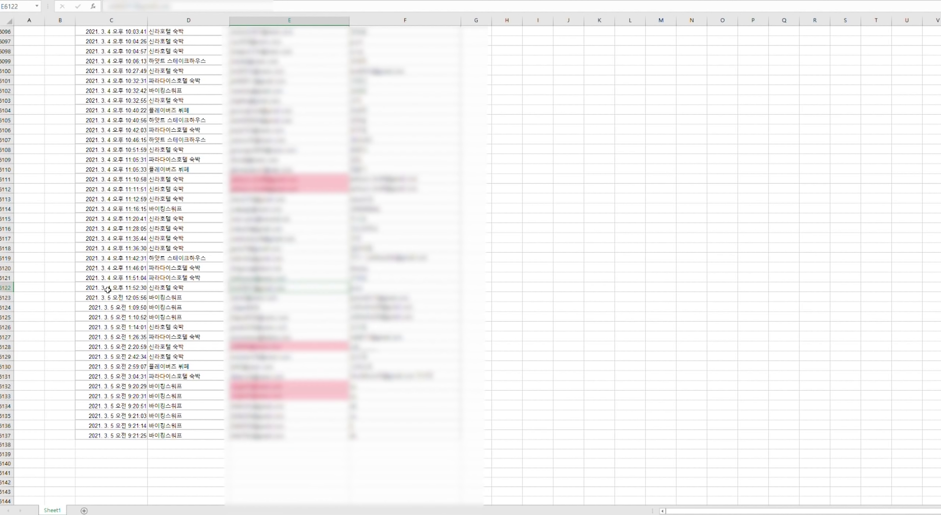
Step: Delete rows 6123 to 6137, the responses time-stamped 5 March 2021 at the end of the list
click(9, 299)
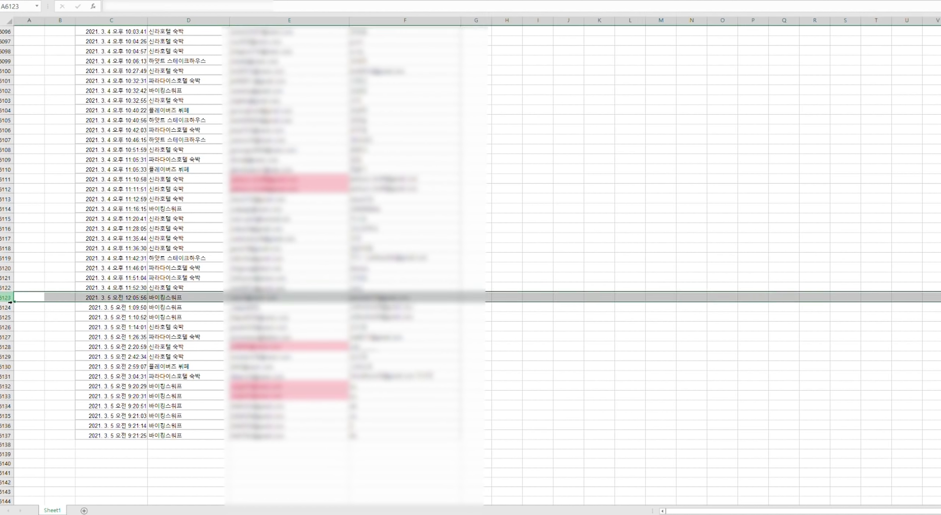
shift+click(6, 440)
key(ctrl+minus)
click(295, 255)
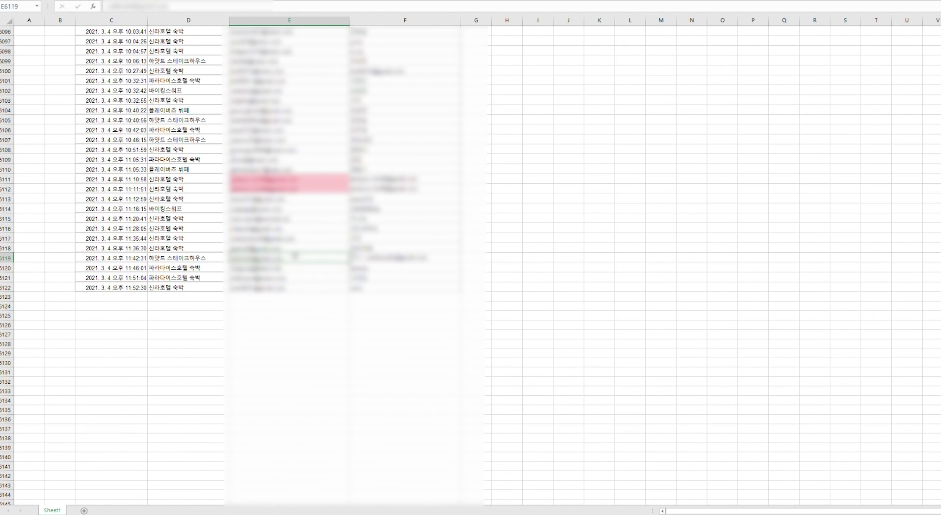
Step: Return to the start of the list and delete the highlighted duplicate rows 7, 10 and 24 one after another
key(ctrl+Up)
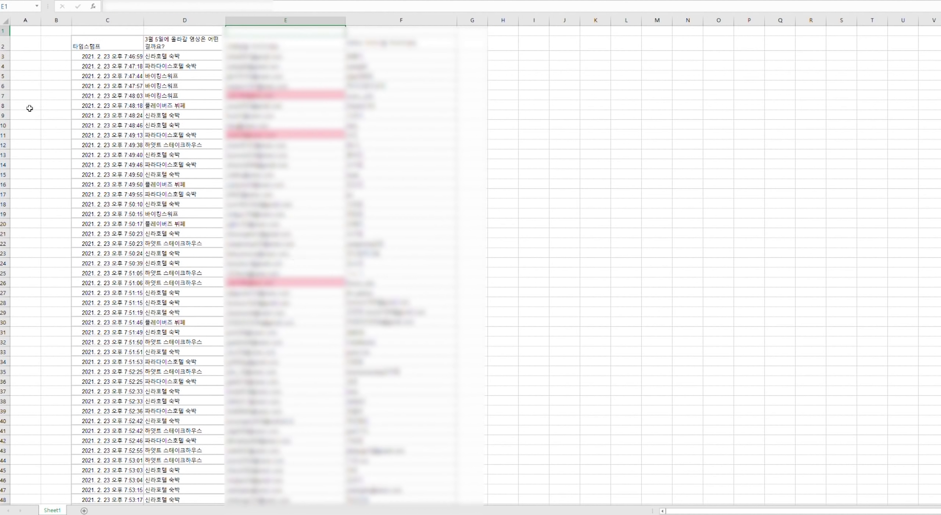
click(7, 99)
key(ctrl+minus)
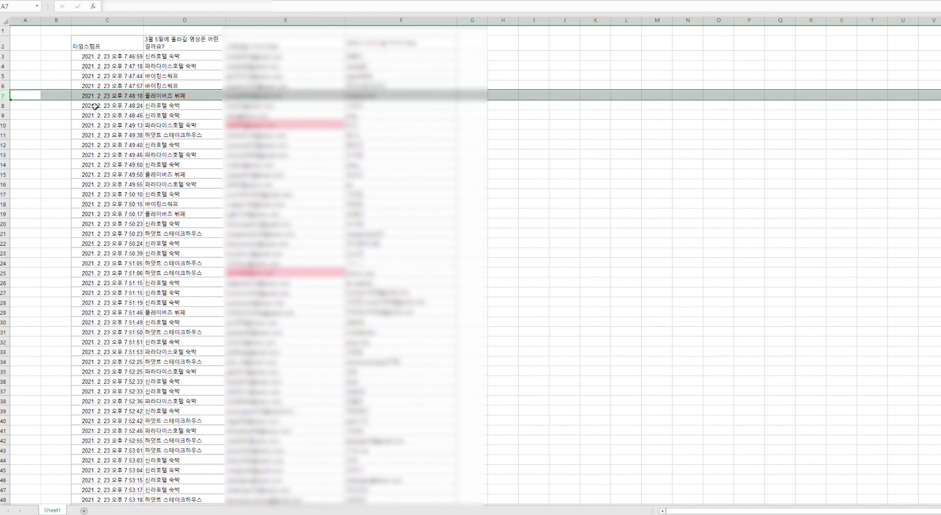
click(7, 126)
key(ctrl+minus)
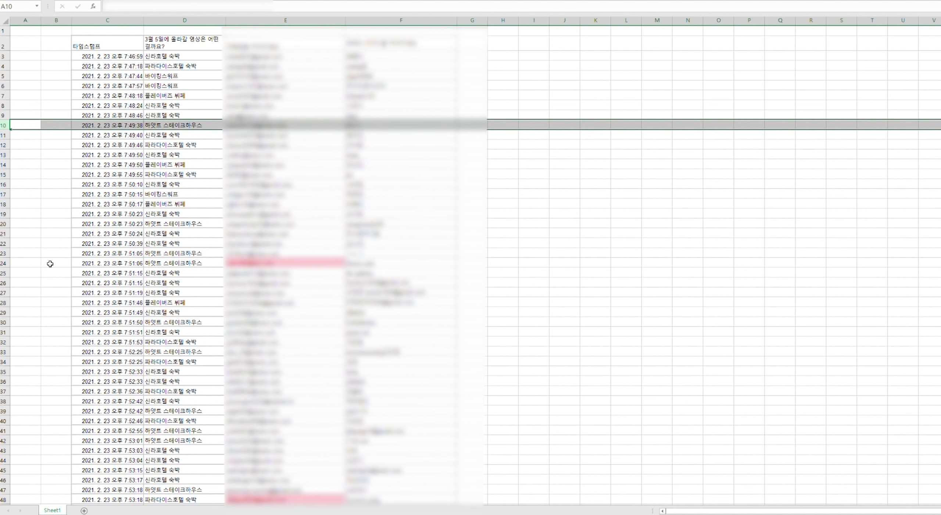
click(5, 265)
key(ctrl+minus)
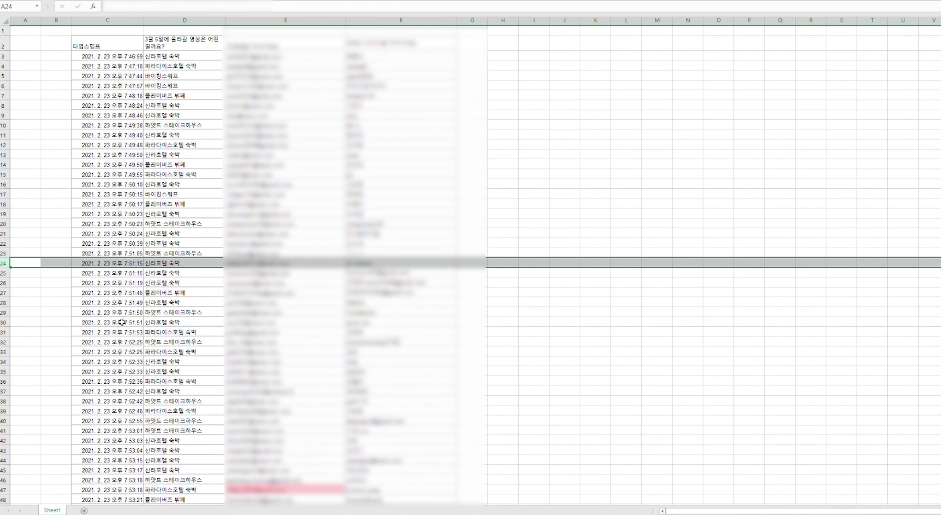
Step: Delete the next highlighted duplicate rows one by one: 47, 54 and 58
scroll(125, 309, down, 7)
click(7, 277)
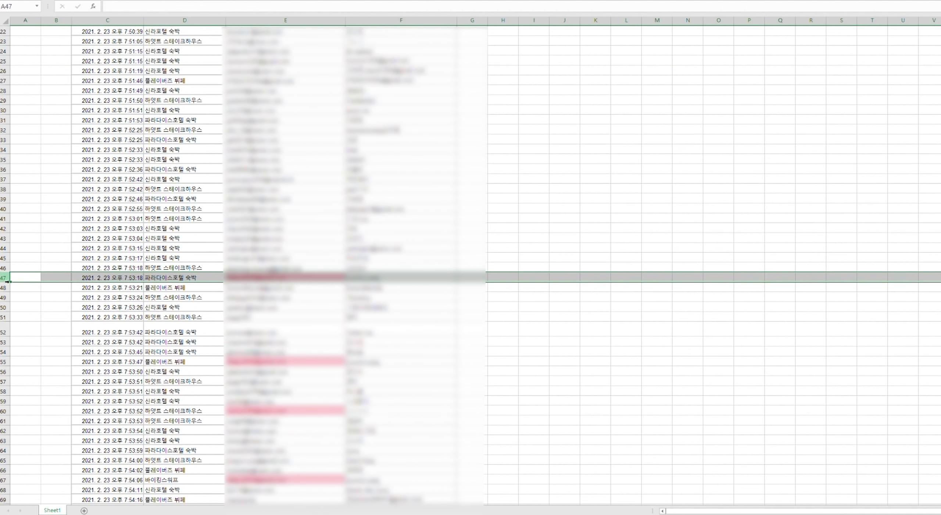
key(ctrl+minus)
click(10, 355)
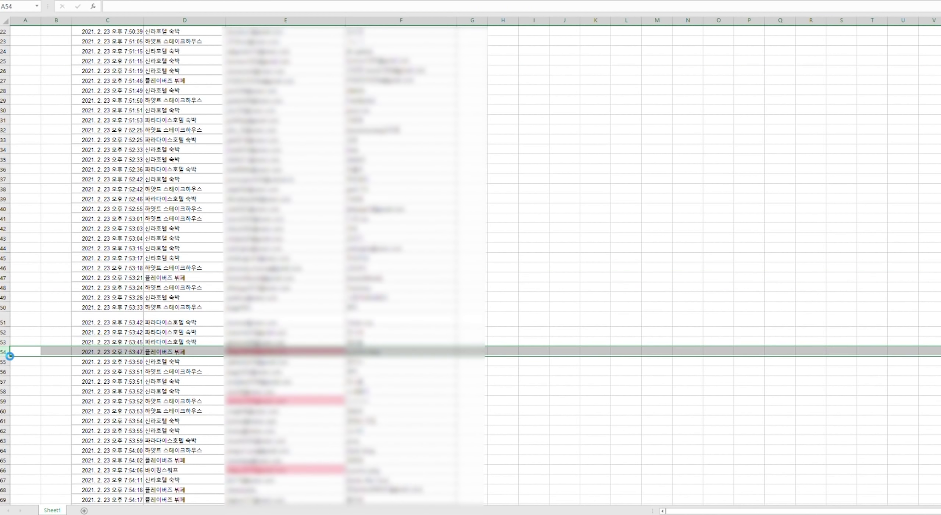
scroll(45, 331, down, 2)
click(4, 334)
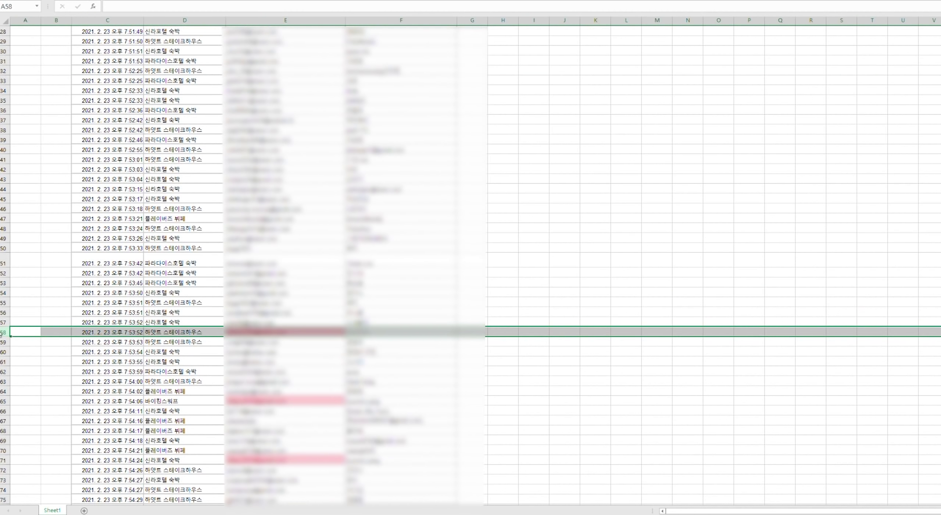
key(ctrl+minus)
Step: Delete highlighted duplicate row 64, followed by highlighted row 69
scroll(40, 335, down, 2)
click(6, 335)
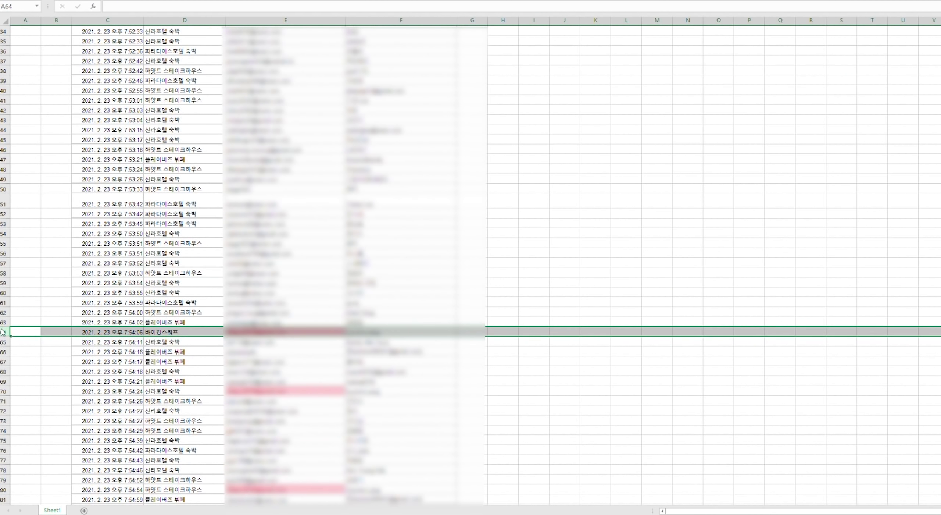
key(ctrl+minus)
scroll(42, 330, down, 2)
click(7, 324)
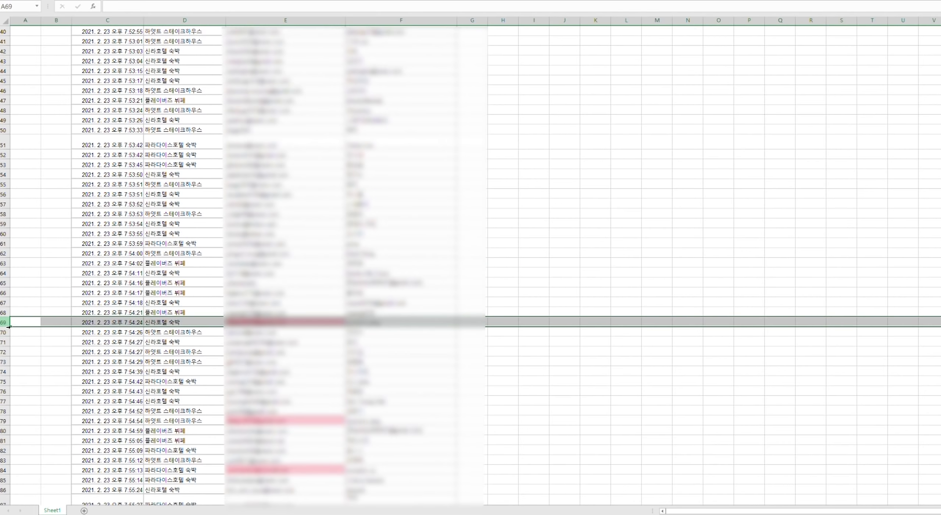
key(ctrl+minus)
Step: Delete highlighted duplicate row 83, followed by highlighted row 99
scroll(32, 322, down, 5)
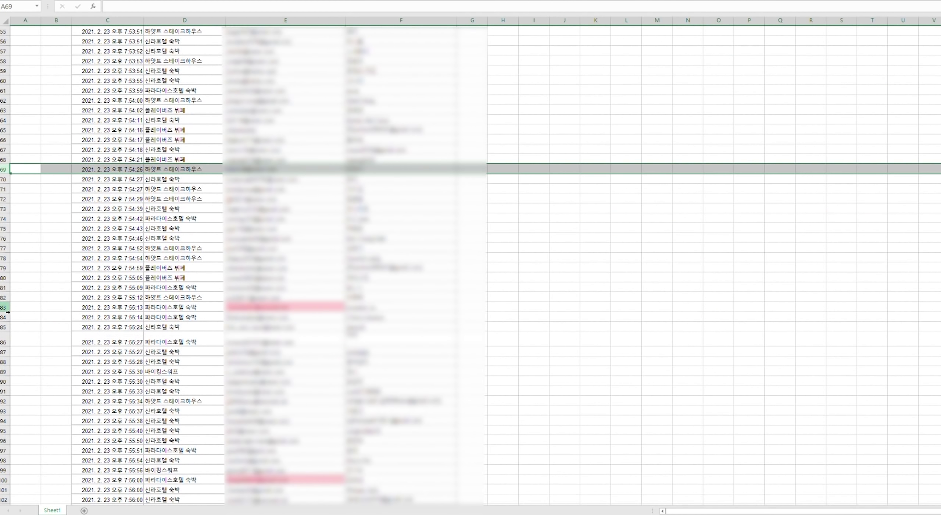
click(7, 309)
key(ctrl+minus)
scroll(34, 307, down, 6)
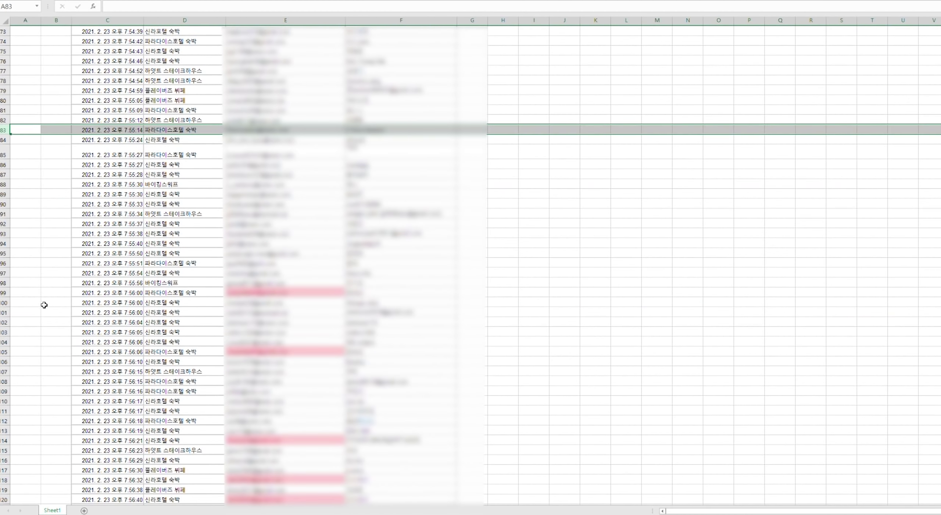
click(7, 296)
key(ctrl+minus)
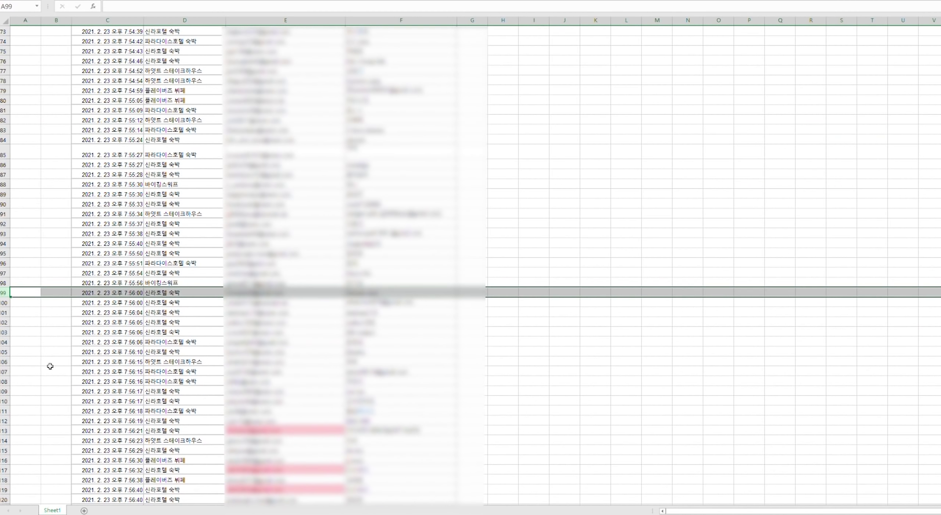
Step: Delete the highlighted duplicate rows 113, 116 and 117 in turn
scroll(50, 366, down, 4)
click(4, 312)
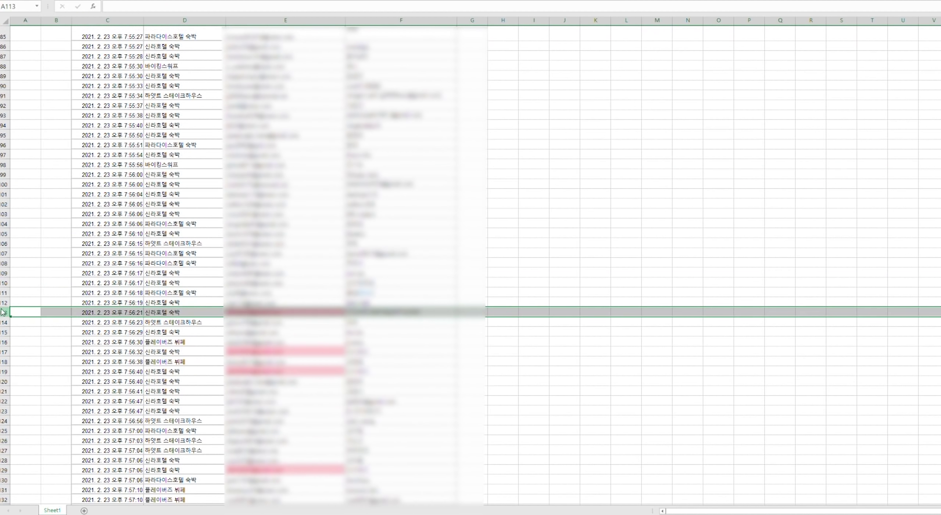
key(ctrl+minus)
click(4, 333)
click(4, 342)
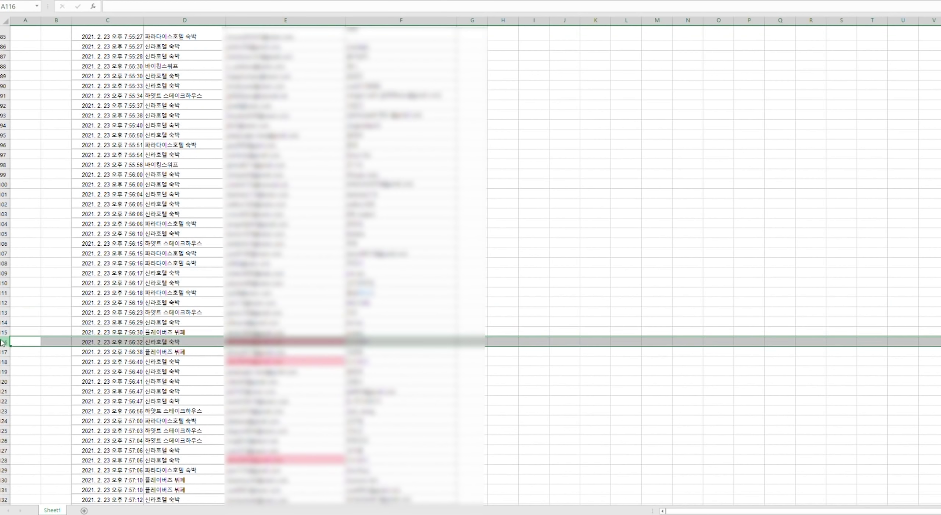
key(ctrl+minus)
scroll(131, 336, down, 3)
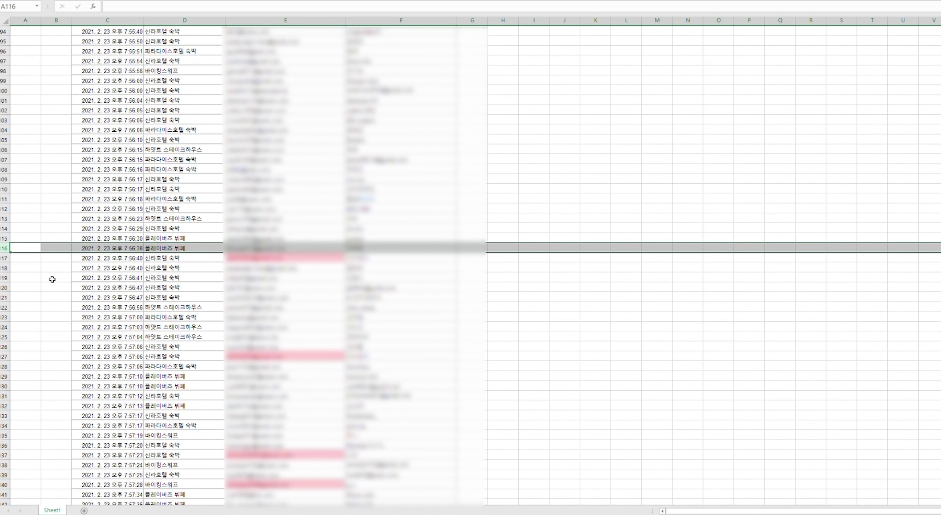
key(Down)
key(shift+space)
key(ctrl+minus)
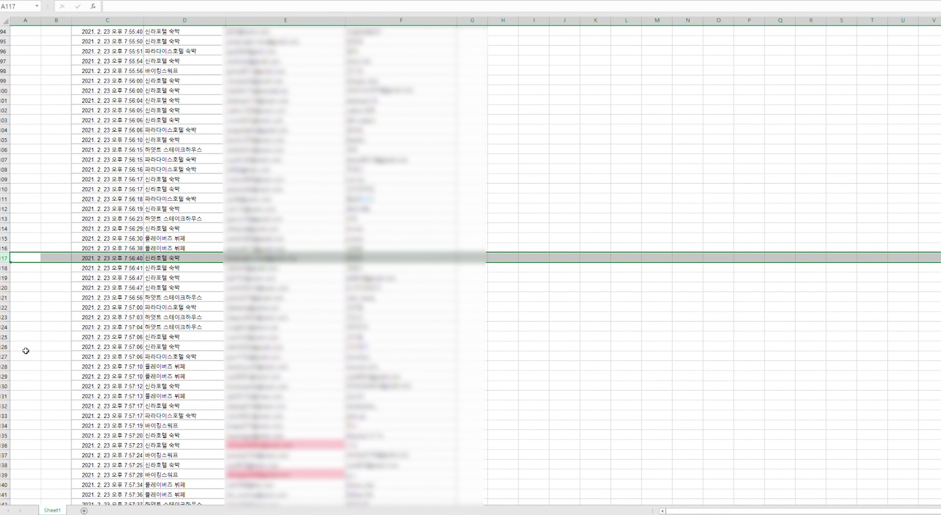
Step: Delete highlighted duplicate row 136, followed by highlighted row 138
scroll(184, 346, down, 3)
click(4, 357)
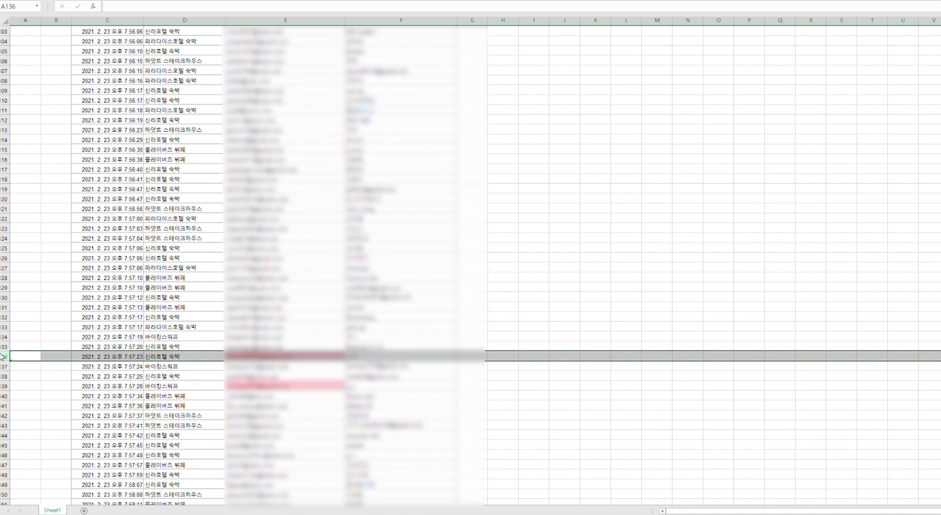
key(ctrl+minus)
click(5, 376)
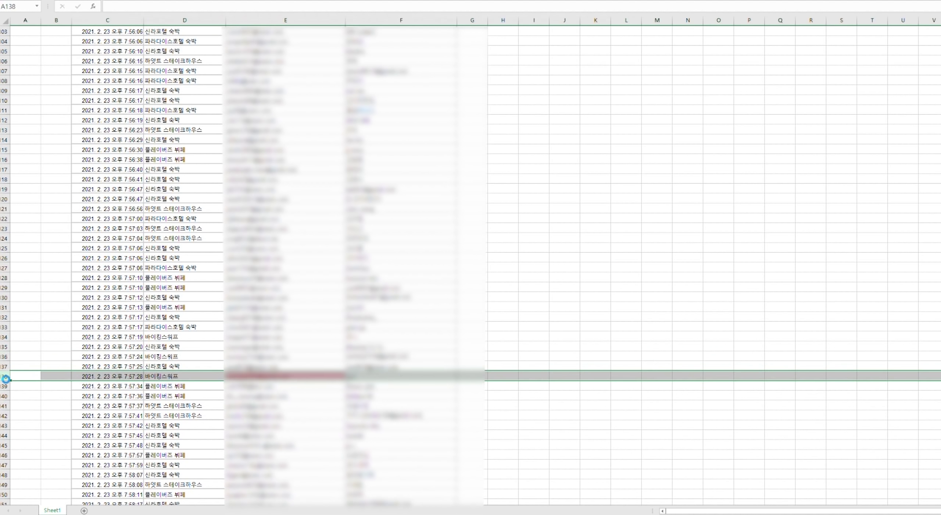
key(ctrl+minus)
Step: Delete the two adjacent highlighted duplicate rows 157 and 158
scroll(119, 372, down, 6)
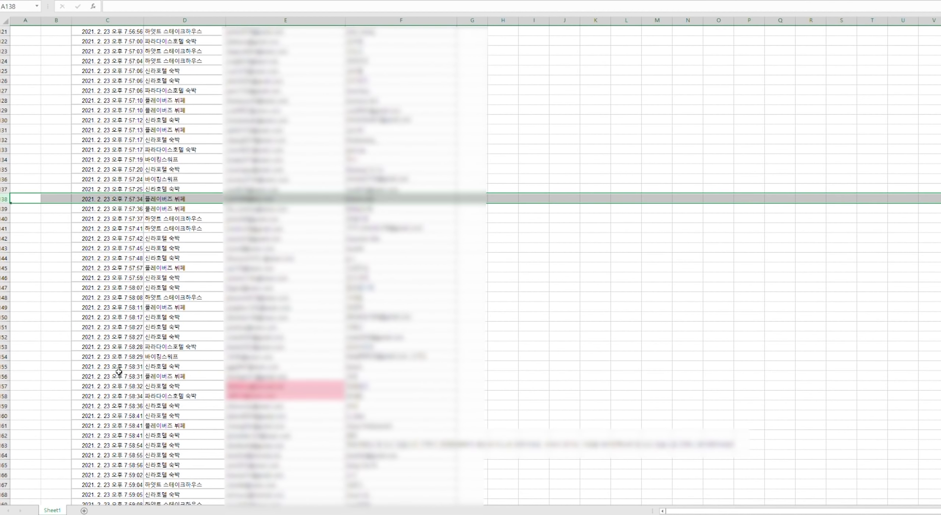
click(9, 390)
key(ctrl+minus)
key(ctrl+minus)
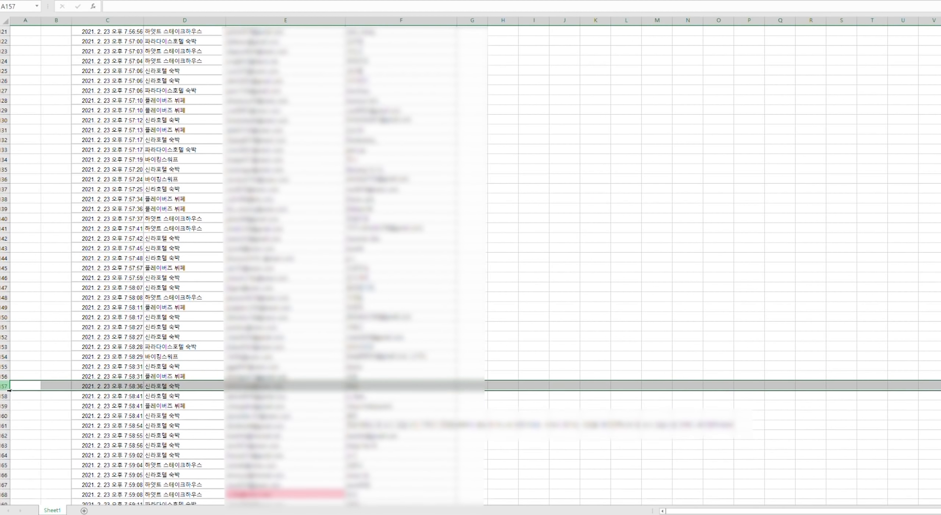
Step: Delete highlighted duplicate row 168, followed by highlighted row 170
scroll(8, 384, down, 5)
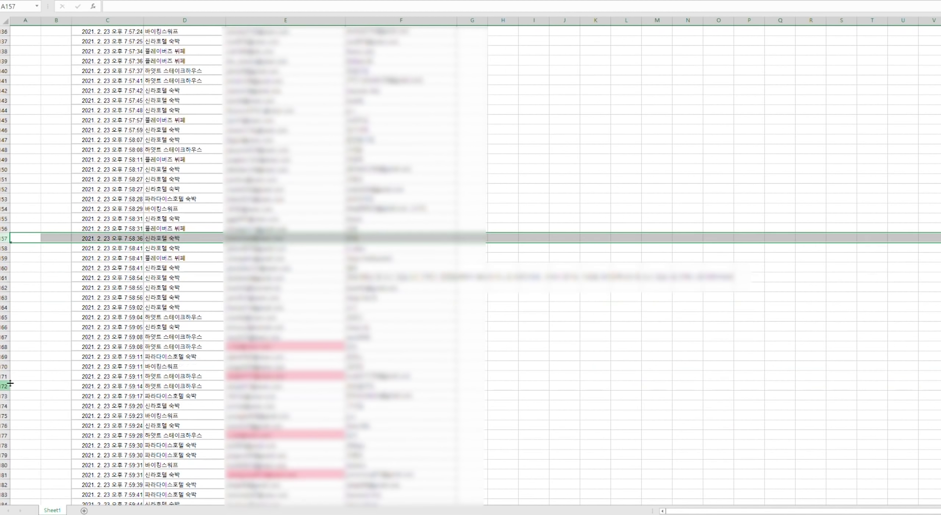
click(9, 350)
key(ctrl+minus)
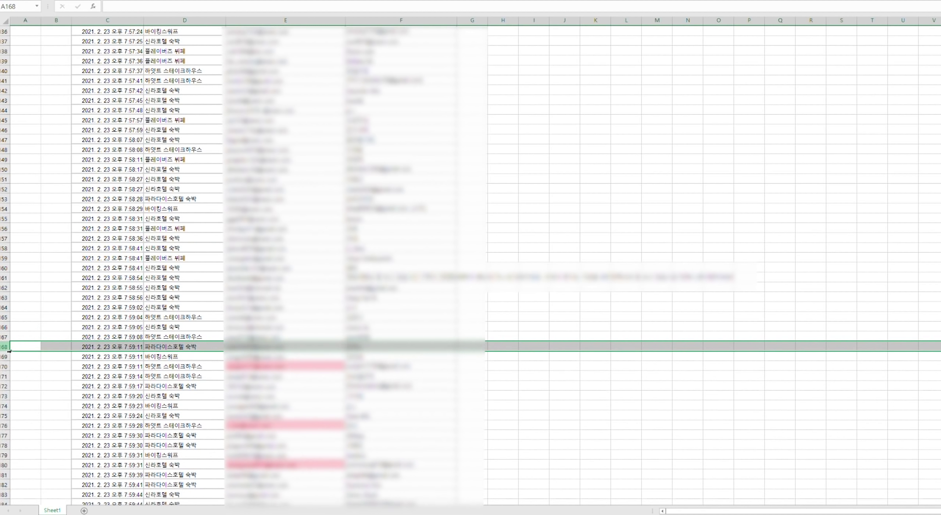
click(8, 367)
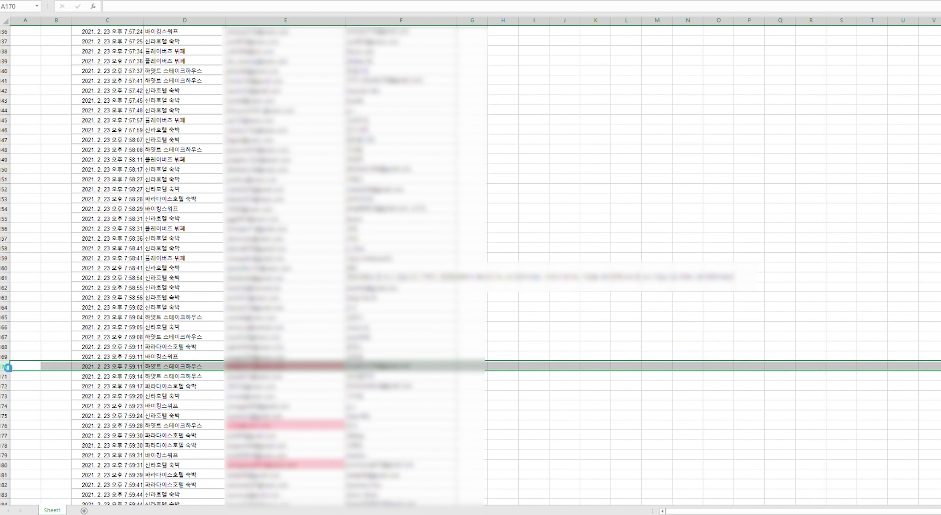
key(ctrl+minus)
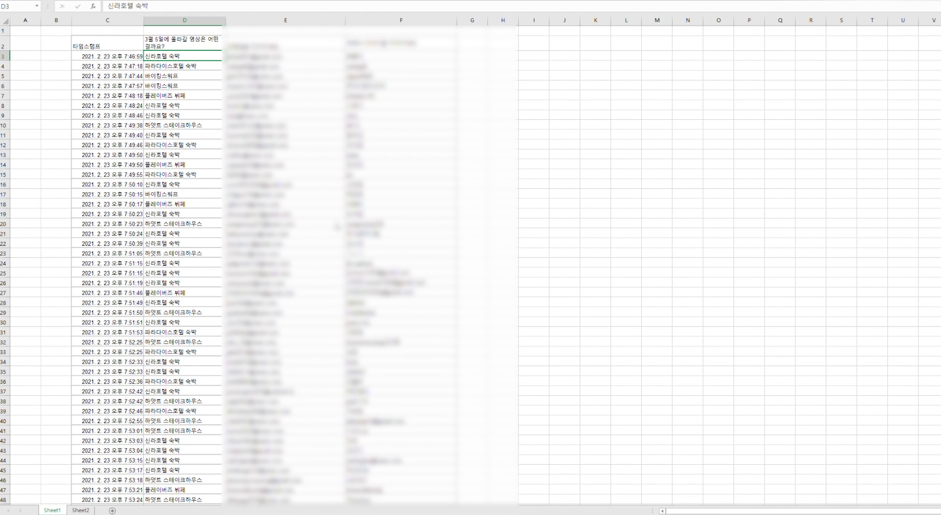
Step: Sort the whole response list by the answers in column D in descending order and look through the sorted answer groups
key(ctrl+a)
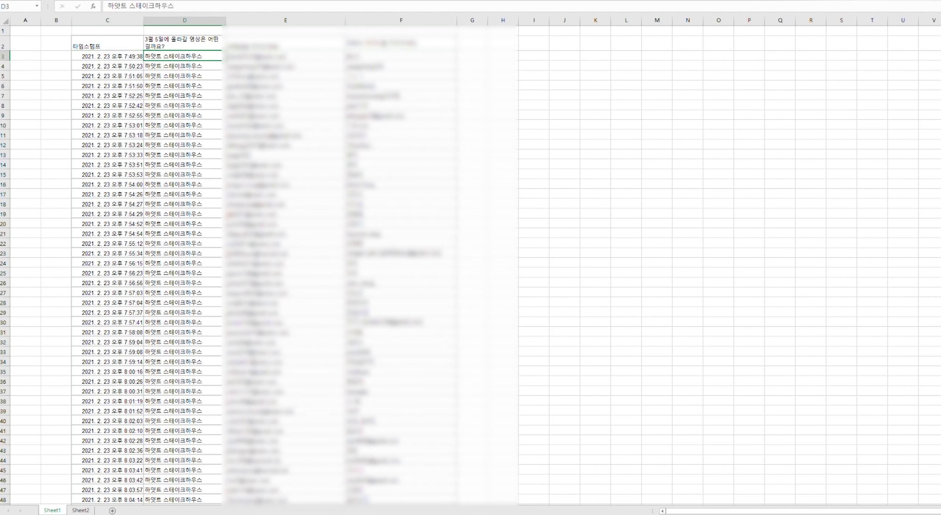
scroll(470, 264, down, 20)
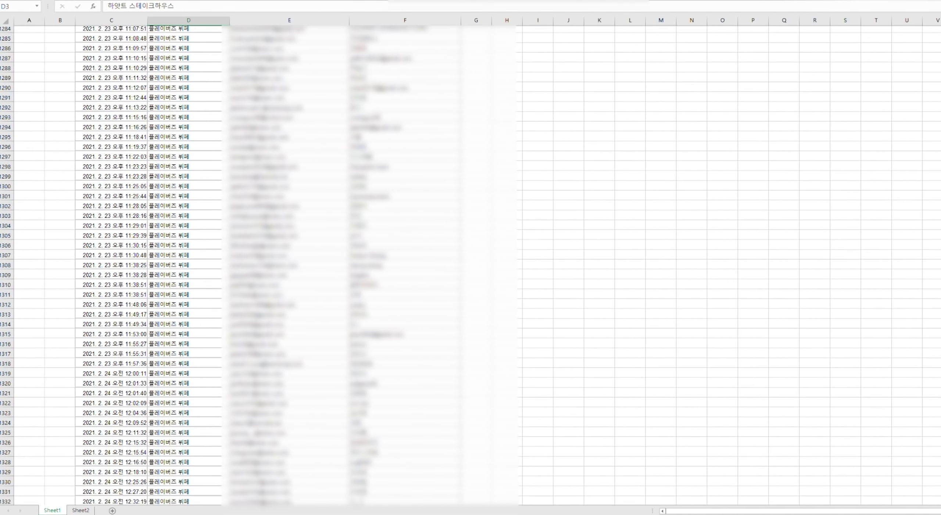
scroll(470, 265, down, 20)
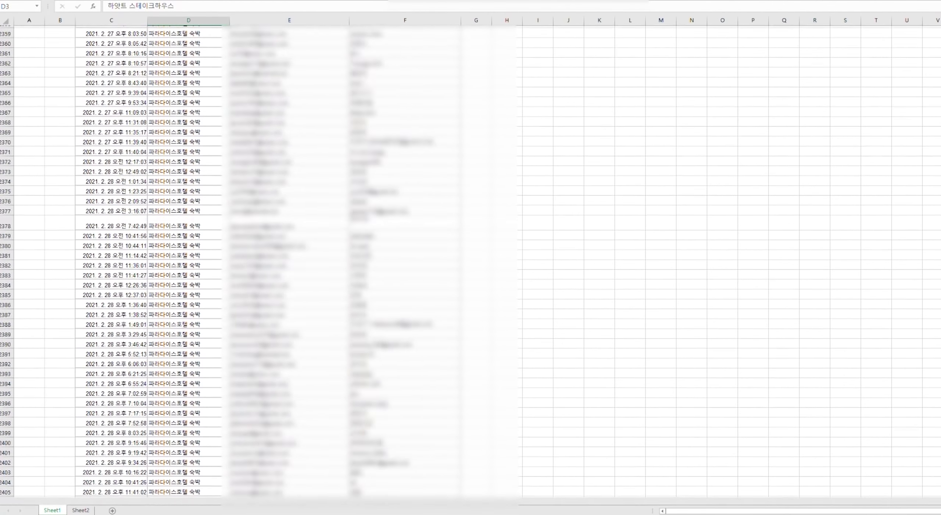
scroll(471, 264, down, 20)
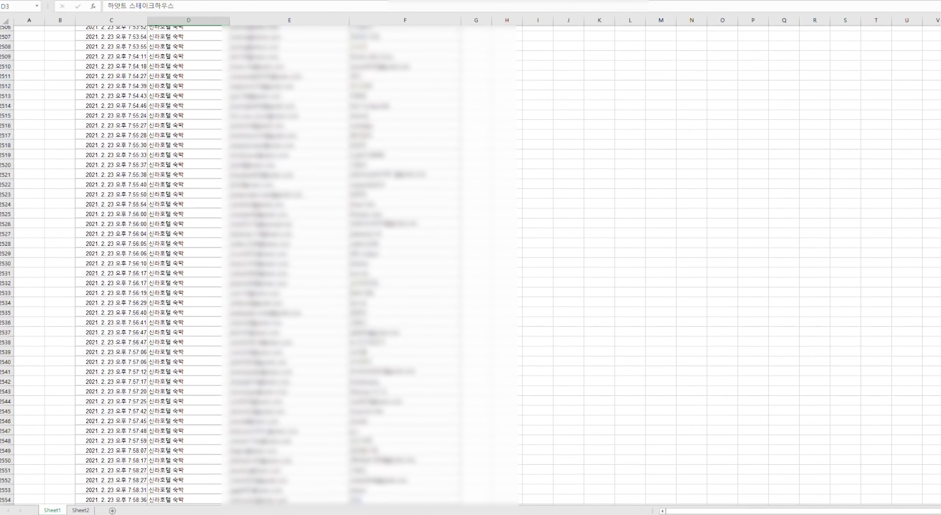
Step: Insert a blank row at row 2482, directly above the first 신라호텔 숙박 response
scroll(471, 265, up, 20)
click(188, 397)
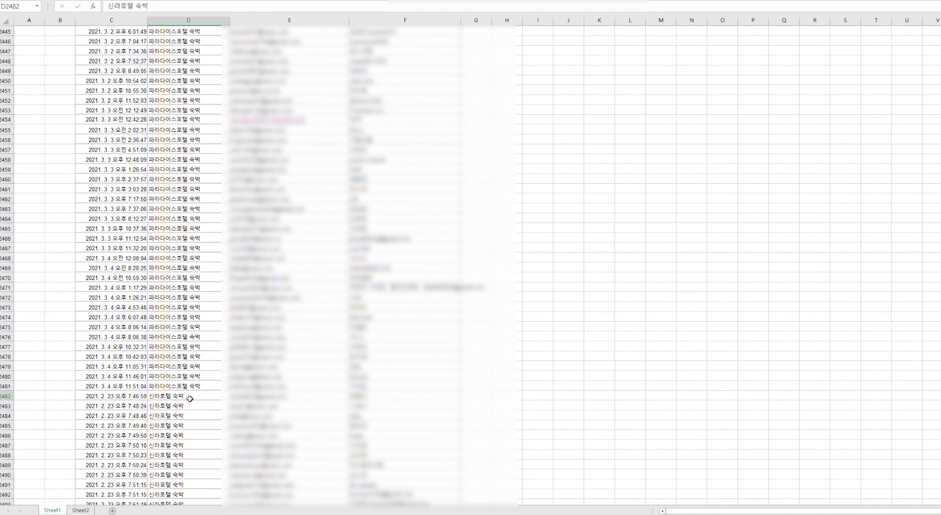
key(ctrl+shift+equal)
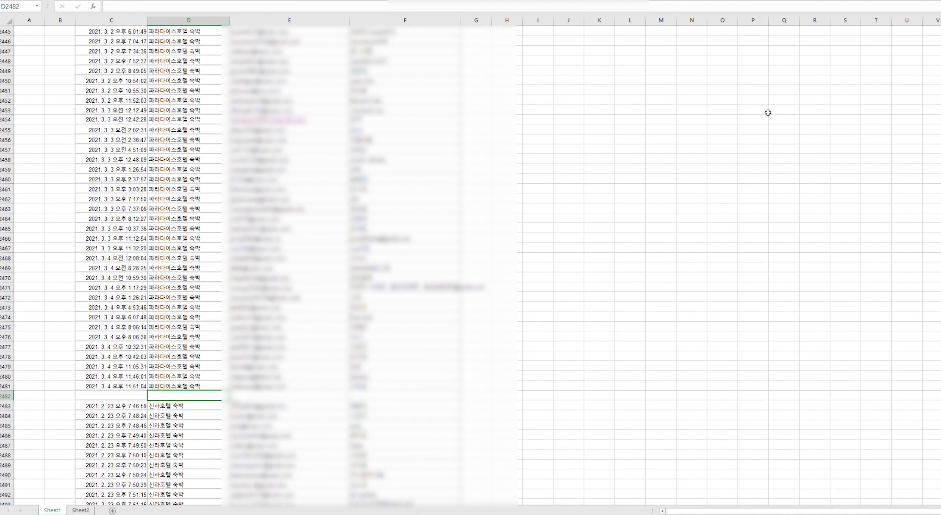
Step: Insert a blank row at row 5196 between the last 신라호텔 숙박 response and the first 바이킹스워프 response
scroll(471, 265, down, 20)
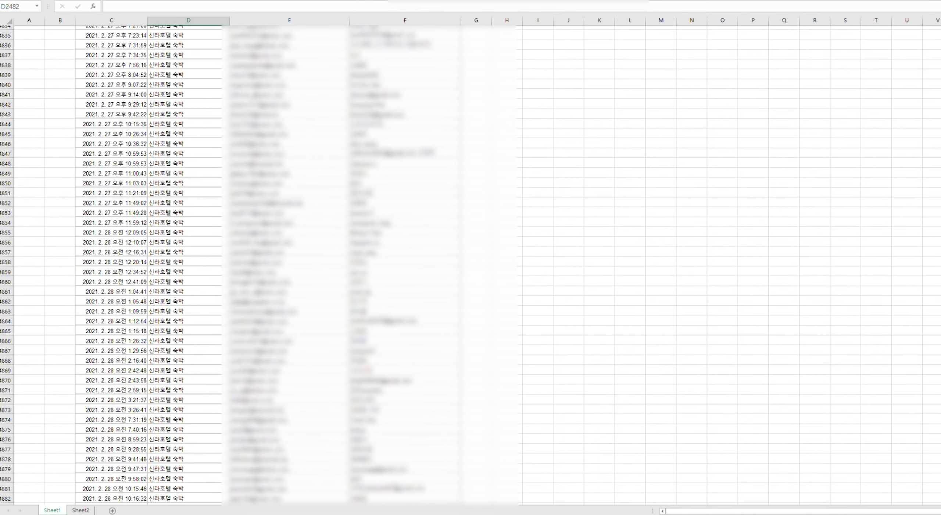
scroll(470, 265, down, 20)
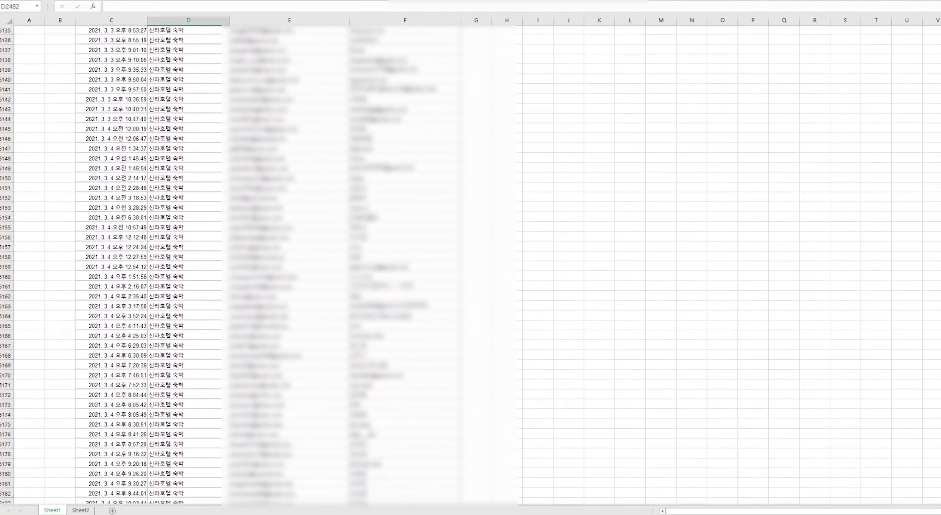
scroll(471, 265, up, 20)
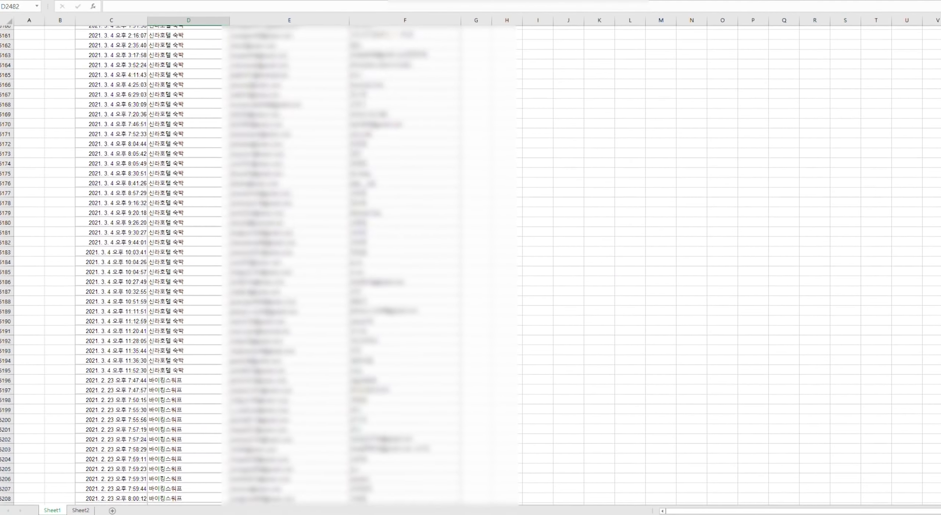
click(210, 376)
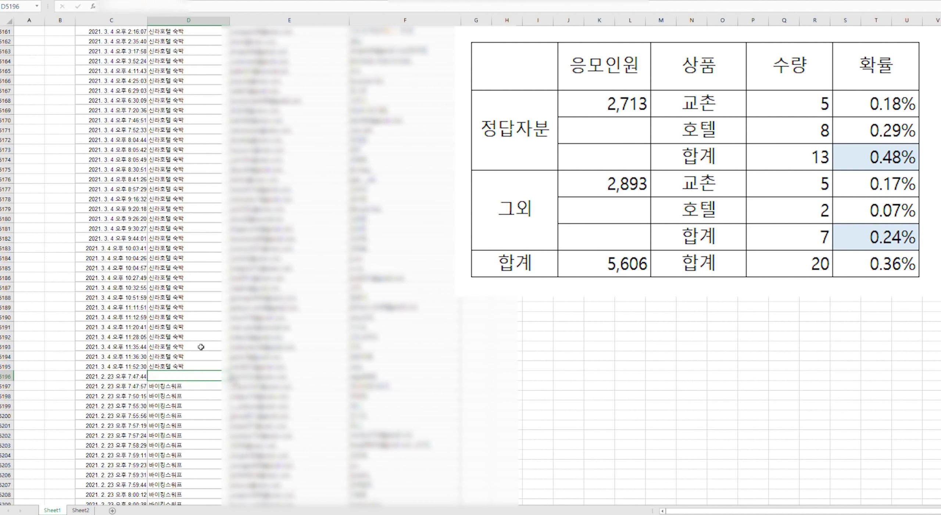
key(ctrl+z)
key(Left)
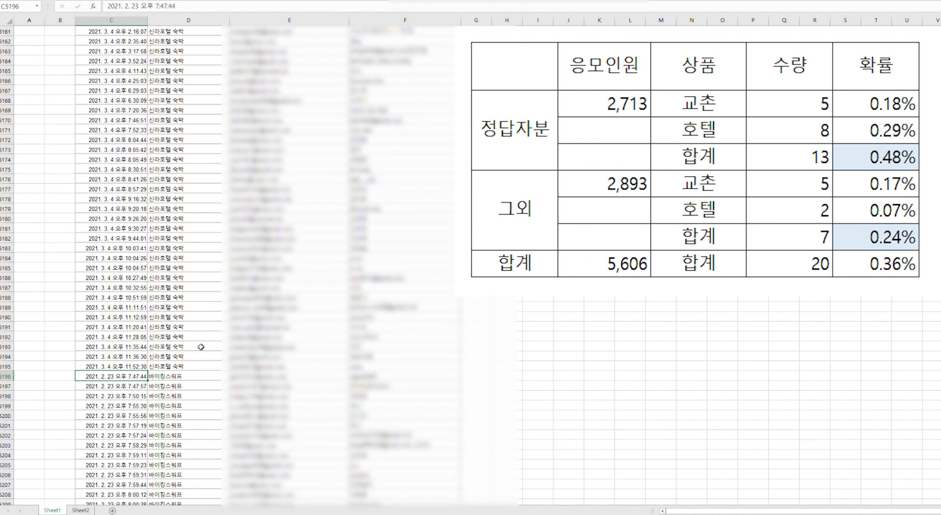
key(shift+space)
key(ctrl+shift+plus)
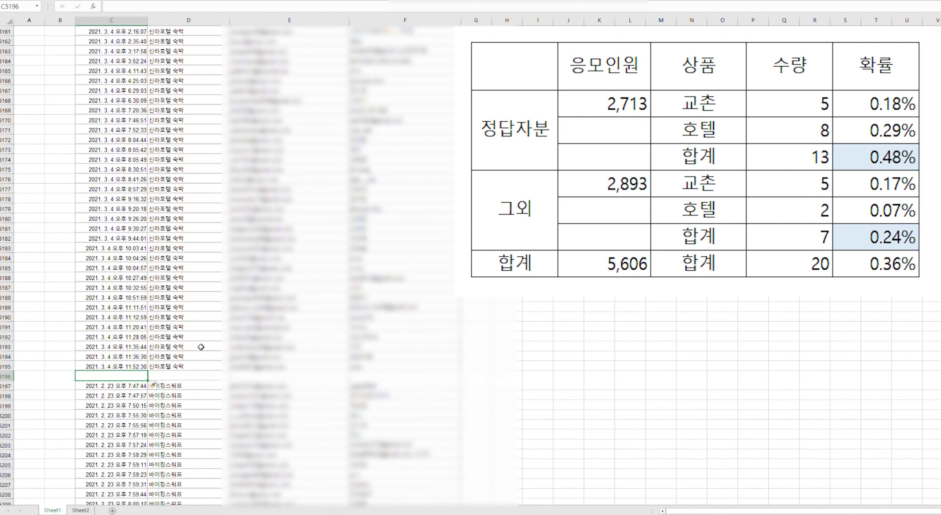
Step: Copy the separated 신라호텔 숙박 responses in C2483:F5195 to Sheet2, with the data starting in C3
key(Up)
key(ctrl+Up)
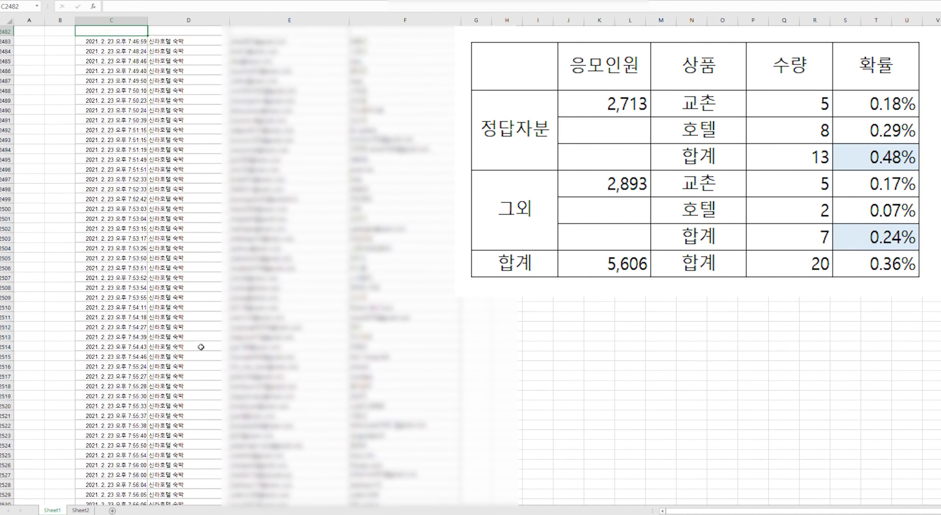
key(shift+Right)
key(shift+Right)
key(shift+Right)
key(ctrl+shift+Down)
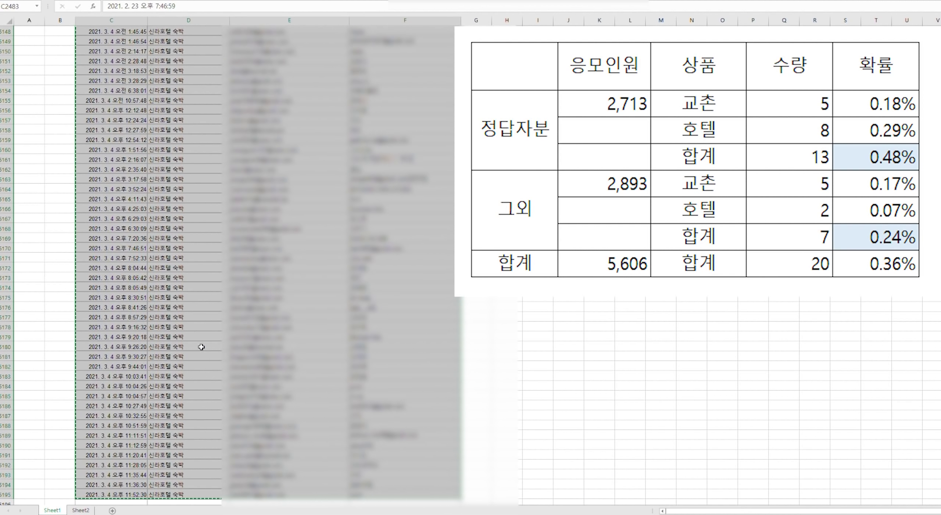
click(216, 484)
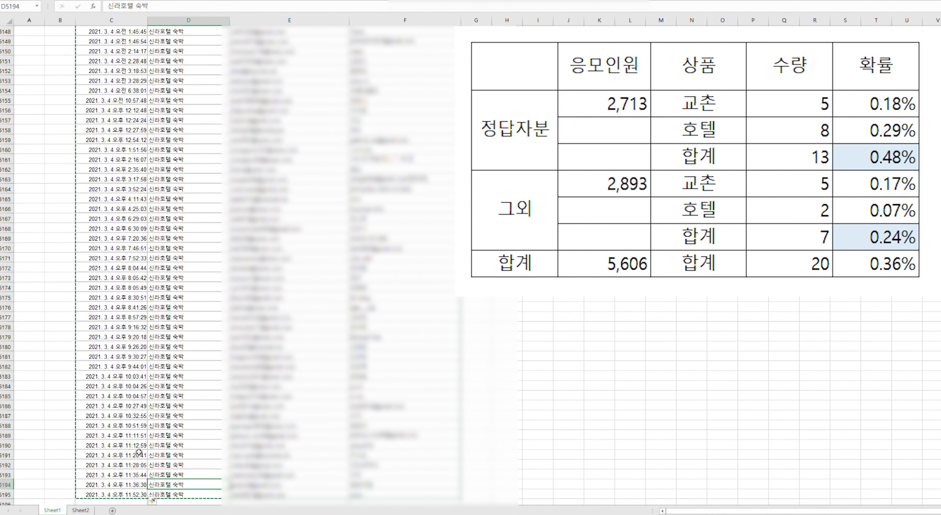
click(82, 510)
click(89, 40)
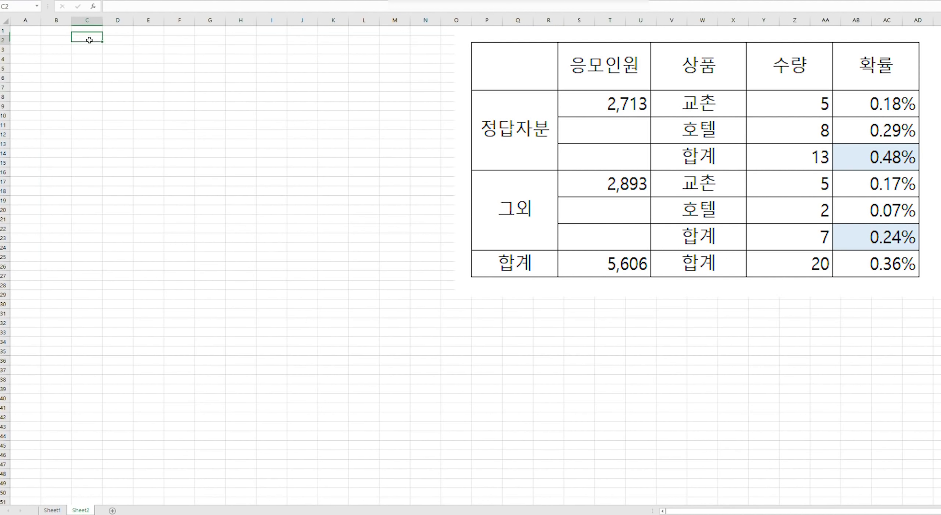
click(91, 60)
key(ctrl+shift+End)
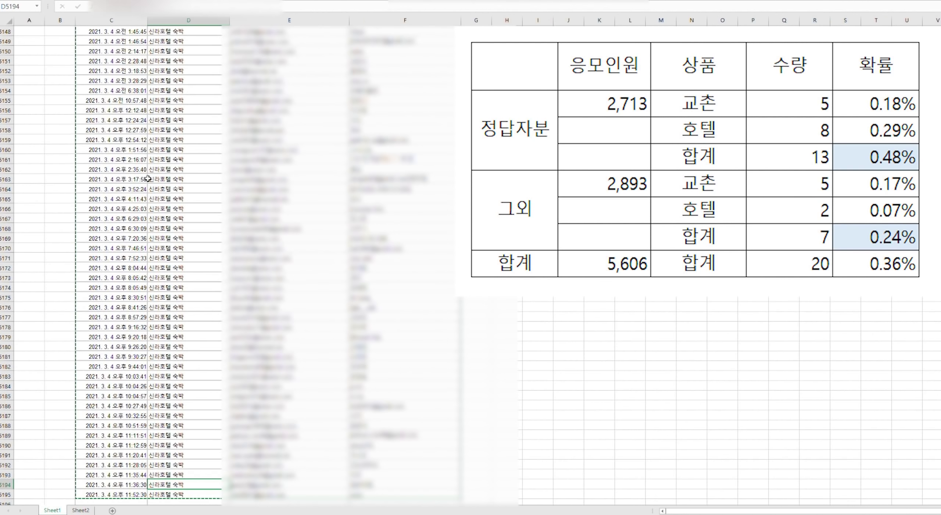
scroll(425, 258, up, 12)
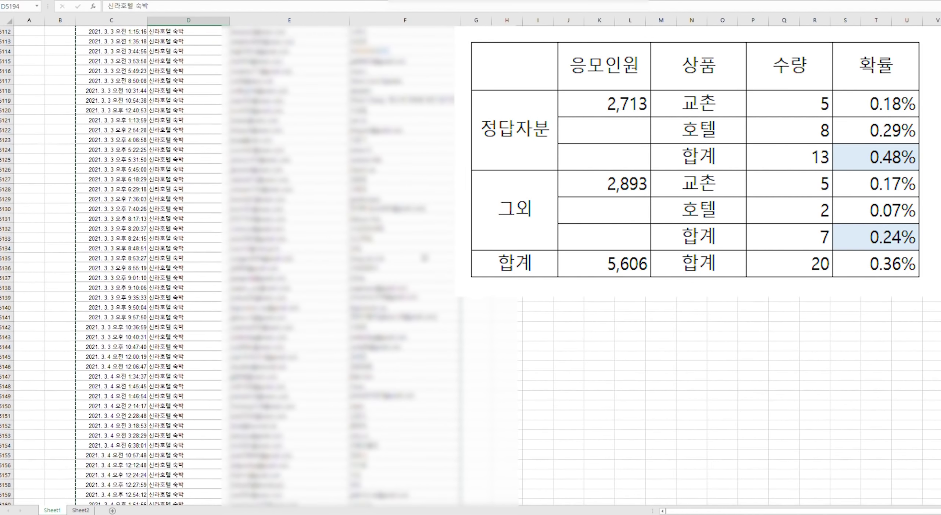
scroll(425, 258, down, 20)
click(4, 179)
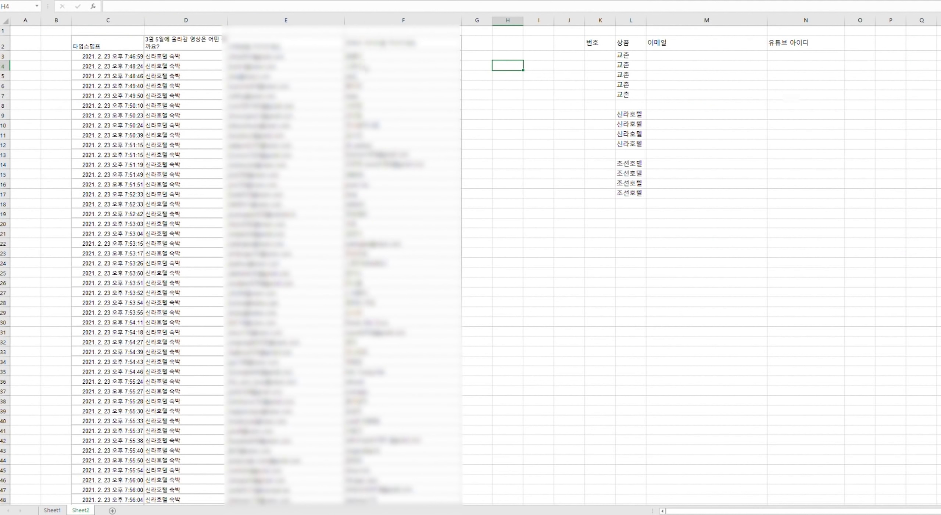
Step: Number the copied responses in column B by entering 1 in B3 and 2 in B4 and filling the series down the list
click(90, 56)
key(Right)
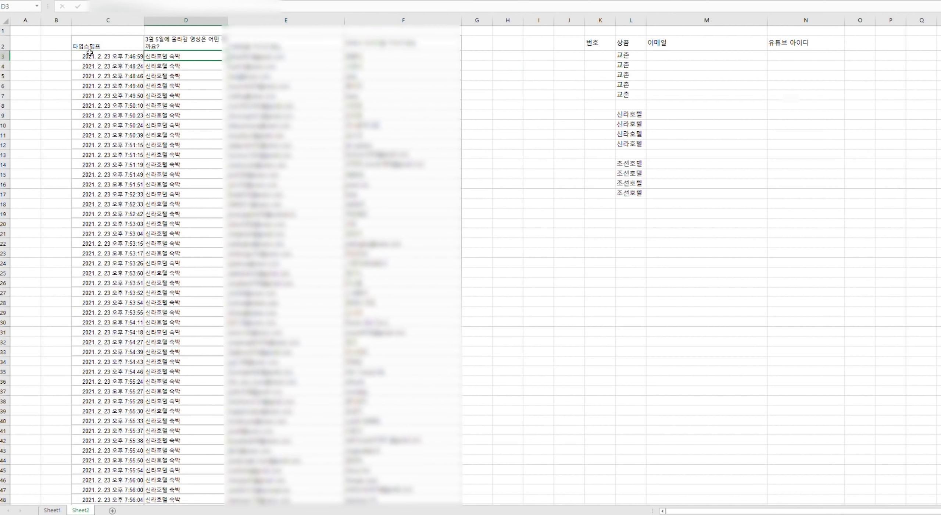
key(Left)
key(Left)
text(1)
key(Return)
text(2)
key(Return)
key(Up)
key(Up)
key(shift+Down)
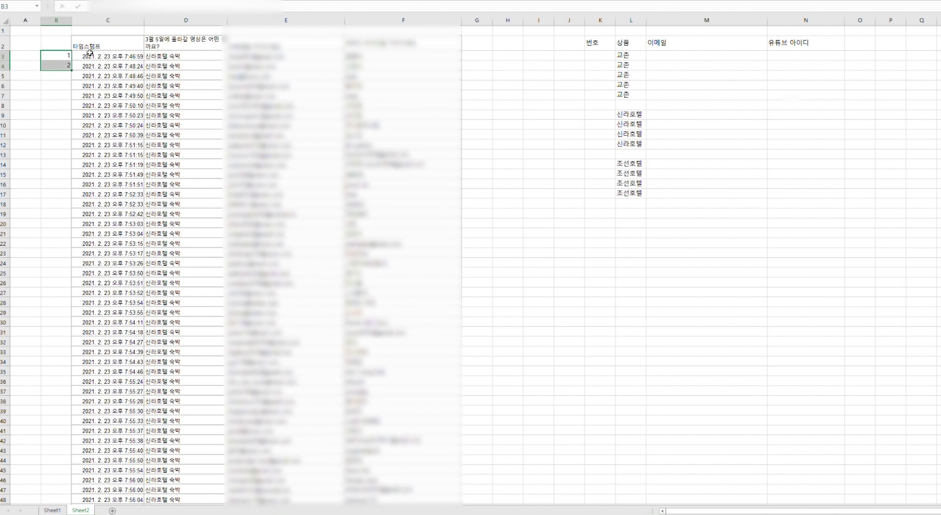
double_click(70, 71)
Step: Enter the formula =B2715 in A3 to reference the last response number
click(26, 54)
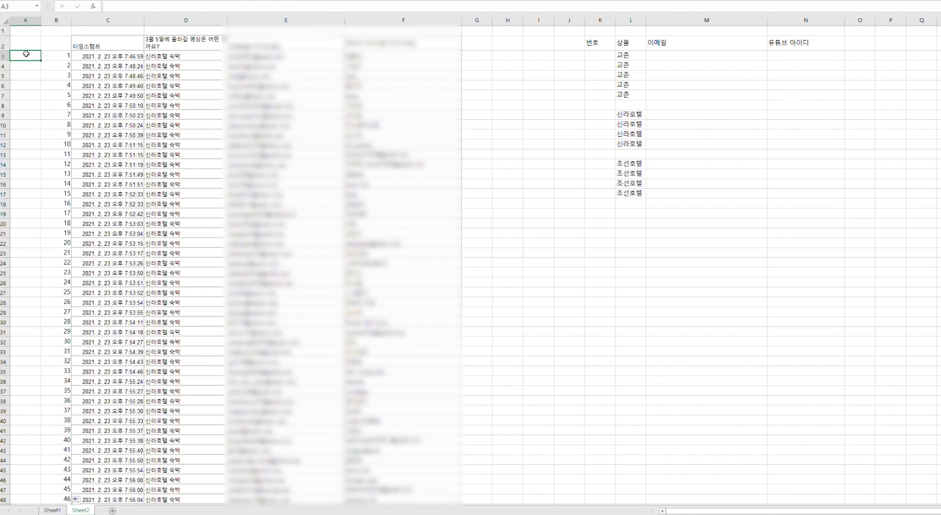
text(=)
key(Right)
key(ctrl+Down)
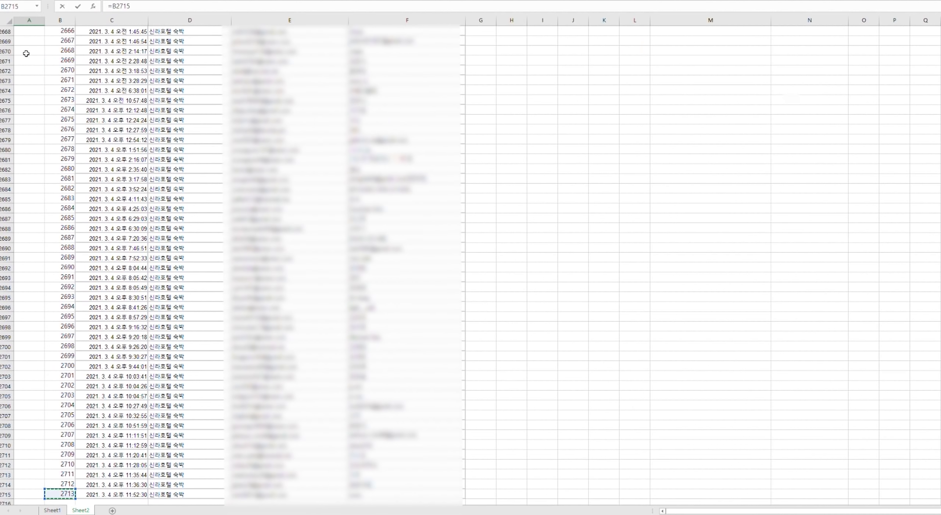
key(ctrl+Return)
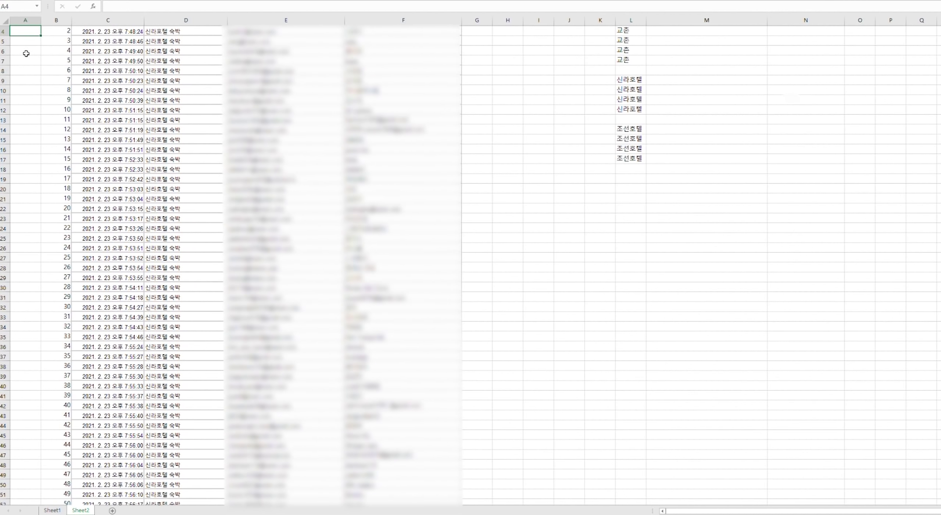
Step: Enter a RANDBETWEEN formula in H3 that draws a number between the values in B3 and A3, with B3 as an absolute reference
key(Right)
scroll(26, 53, up, 1)
key(Right)
key(Right)
key(Right)
key(Right)
key(Right)
key(Right)
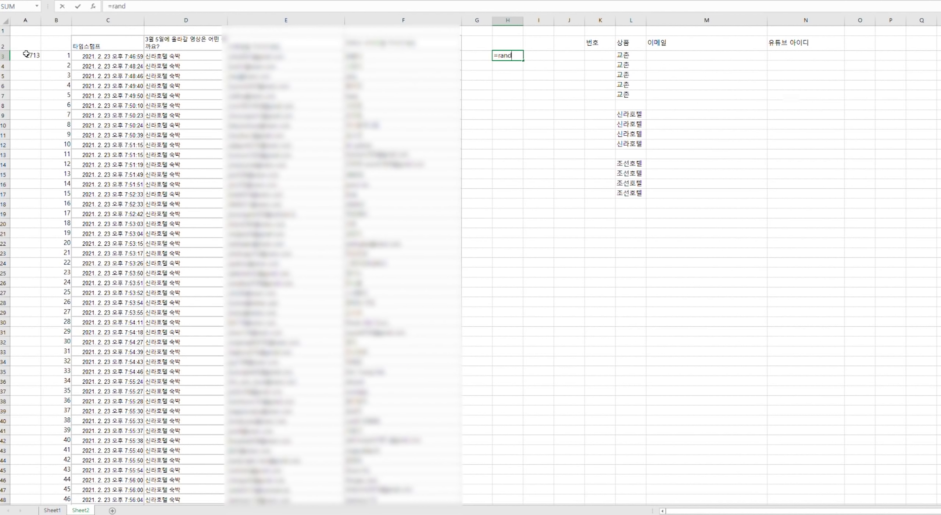
text(=randb)
key(Tab)
key(Left)
key(Left)
key(Left)
key(Left)
key(Left)
key(Left)
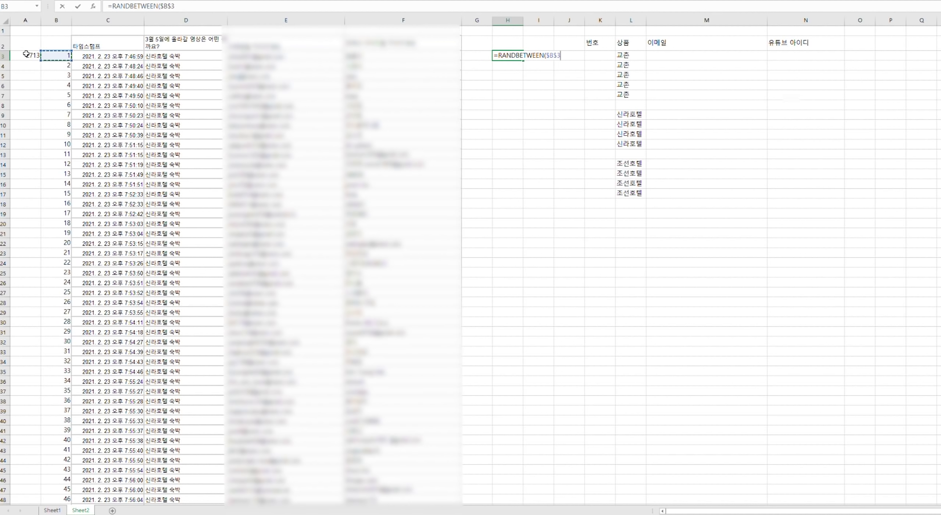
key(Left)
key(Left)
key(Left)
key(Left)
key(Left)
key(Left)
key(Left)
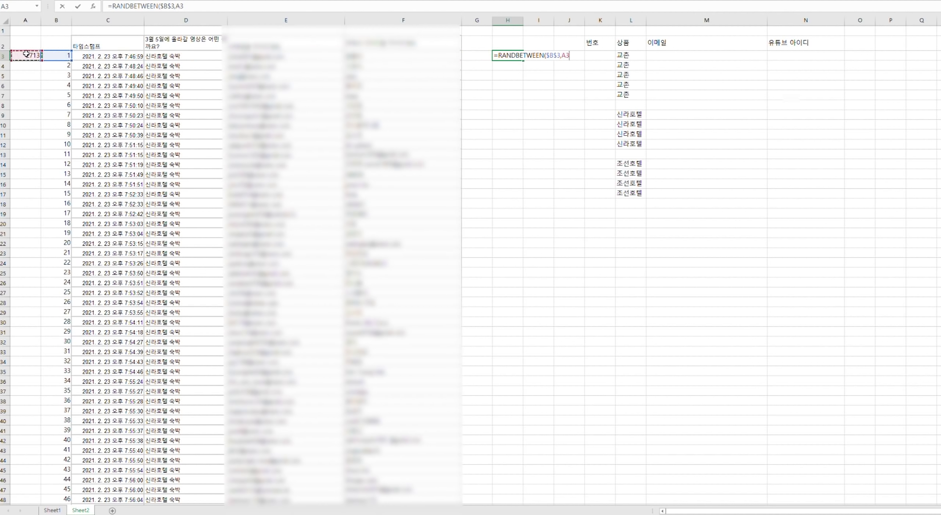
key(Return)
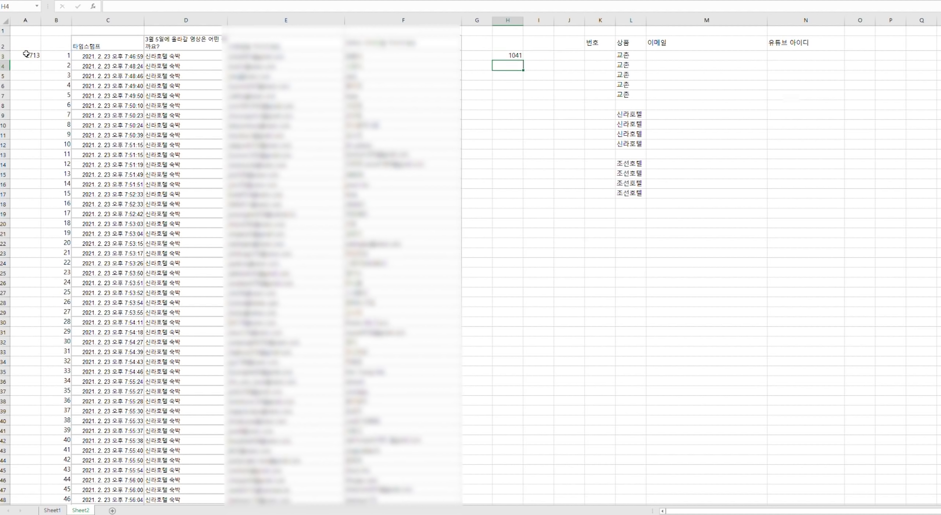
Step: Copy the random-number formula from H3 into H4:H7 for the remaining 교촌 prizes
key(Up)
key(ctrl+c)
key(Down)
key(ctrl+v)
key(Down)
key(ctrl+v)
key(Down)
key(ctrl+v)
key(Down)
key(ctrl+v)
key(Down)
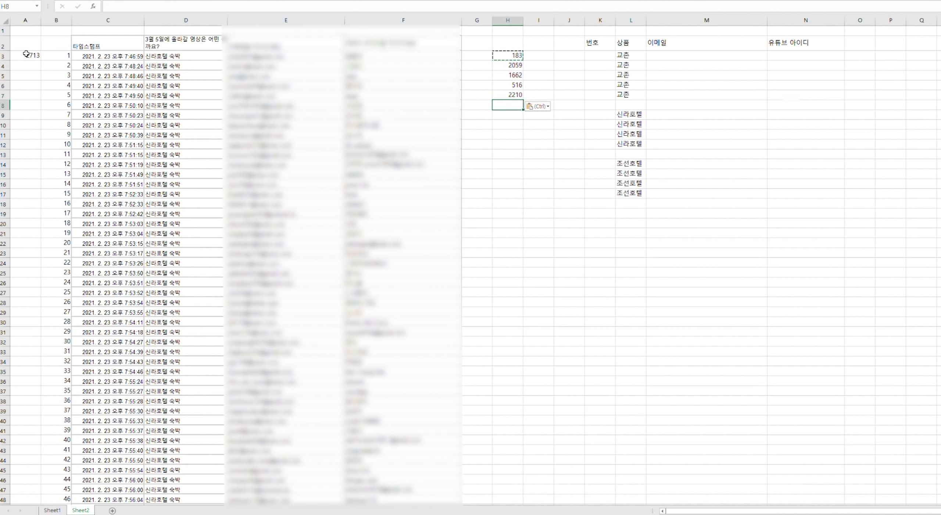
Step: Paste the random-number formula into H9:H12 for the four 신라호텔 prizes
key(Down)
key(ctrl+v)
key(Down)
key(ctrl+v)
key(Down)
key(ctrl+v)
key(Down)
key(ctrl+v)
Step: Paste the random-number formula into H14:H17 for the four 조선호텔 prizes and end the copy mode
key(Down)
key(Down)
key(ctrl+v)
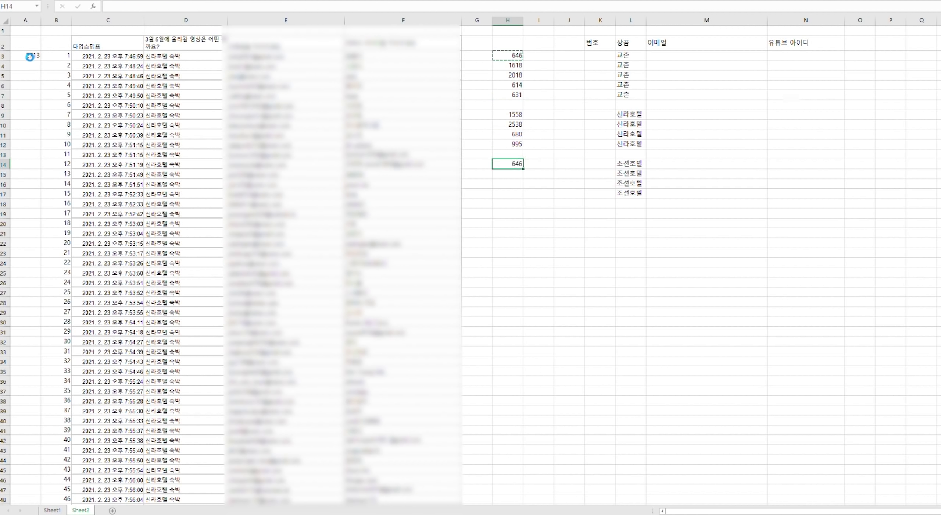
key(Down)
key(ctrl+v)
key(Down)
key(ctrl+v)
key(Down)
key(ctrl+v)
key(Right)
key(Right)
key(Up)
key(Escape)
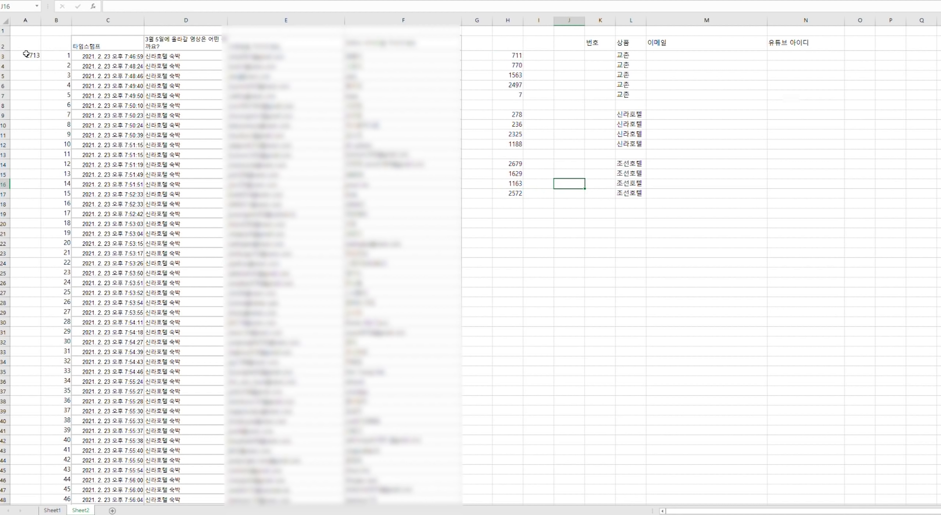
Step: Enter the formula =VLOOKUP(K3,B3:F2715,4,0) in M3 under the 이메일 heading
key(Right)
key(Right)
key(Right)
key(Up)
key(Up)
key(Up)
key(Up)
key(Up)
key(Up)
key(Up)
key(Up)
key(Up)
key(Up)
key(Up)
key(Up)
key(Up)
key(Up)
key(Up)
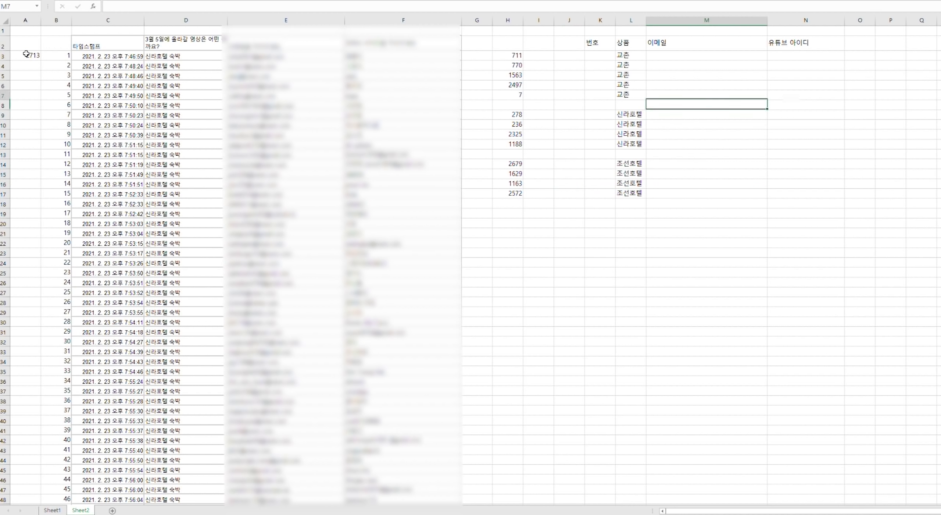
key(Down)
key(Down)
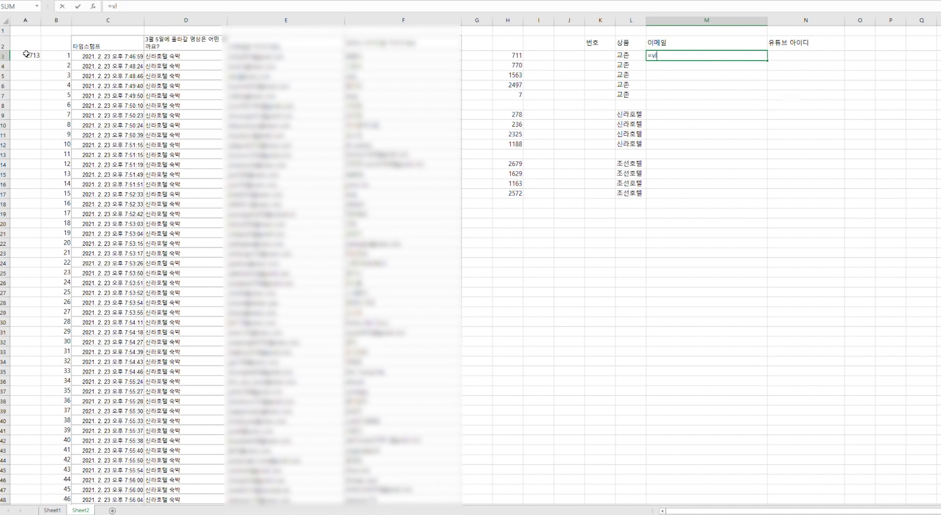
text(=vl)
key(Tab)
key(Left)
key(Left)
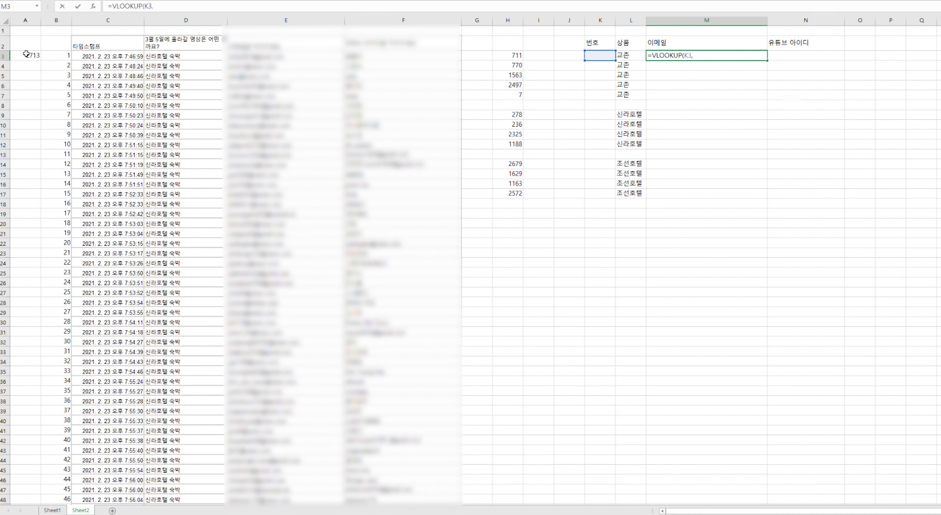
key(Left)
key(Left)
key(Left)
key(Left)
key(Left)
key(Left)
key(Left)
key(Left)
key(Left)
key(Left)
key(Left)
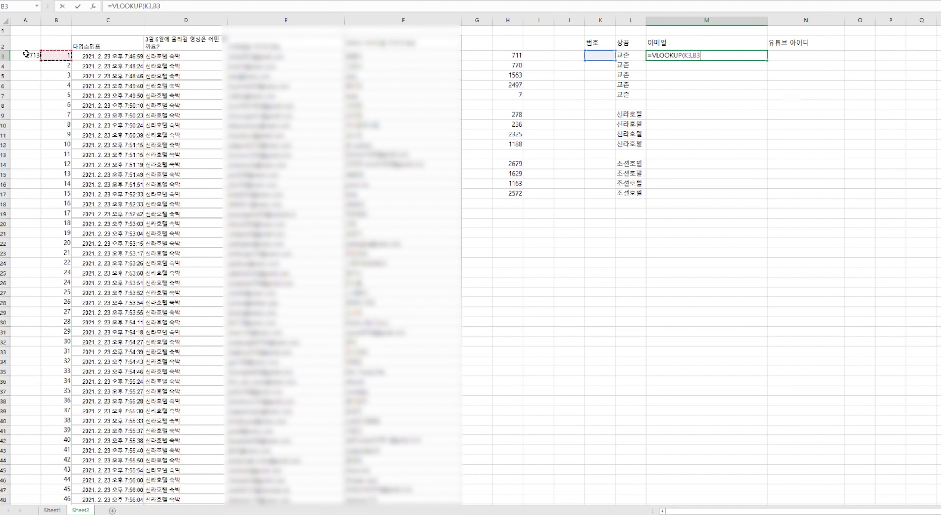
key(shift+Right)
key(shift+Right)
key(shift+Right)
key(shift+Right)
key(ctrl+shift+Down)
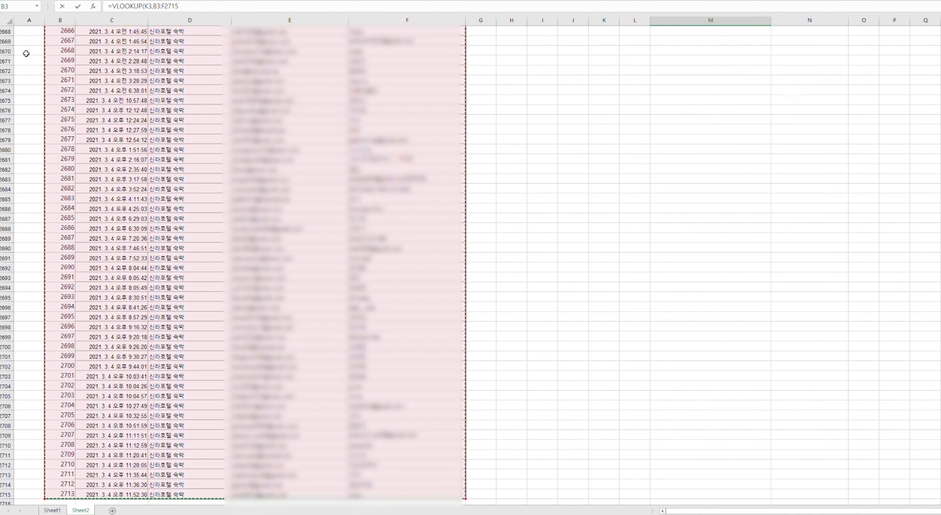
text(,4,)
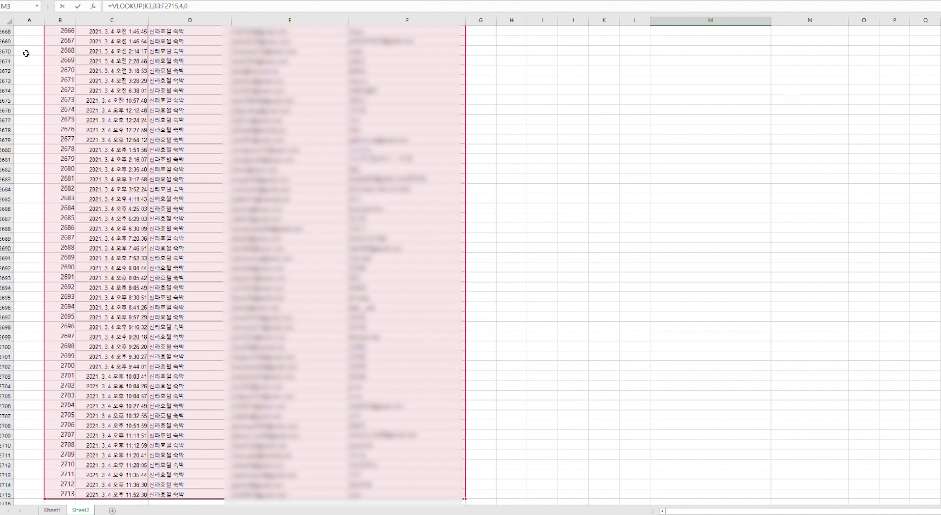
text(0)
key(ctrl+Return)
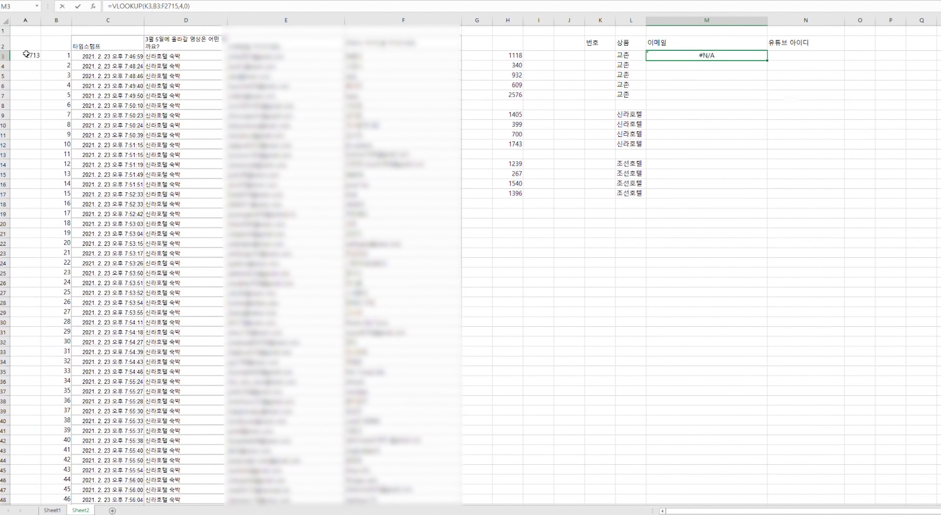
Step: Make the lookup range in M3's VLOOKUP formula absolute as $B$3:$F$2715
key(F2)
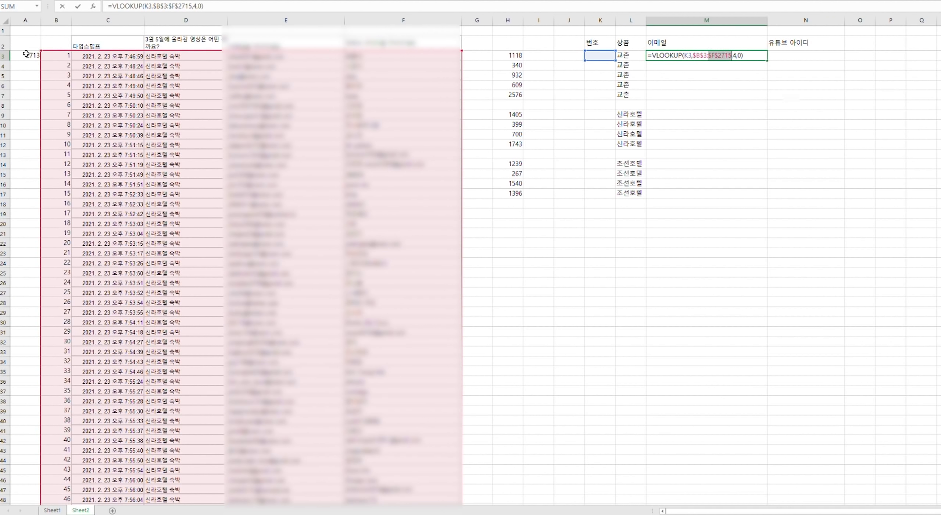
key(Tab)
key(Left)
key(Right)
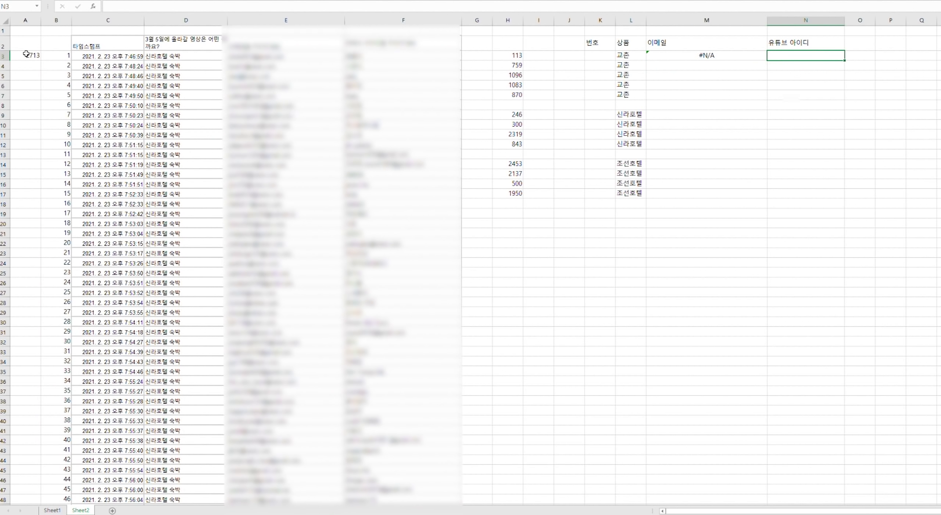
Step: Begin a VLOOKUP formula in N3 under the 유튜브 아이디 heading, with K3 as lookup value and B3:F3 as the starting lookup range
key(Left)
key(Left)
key(Left)
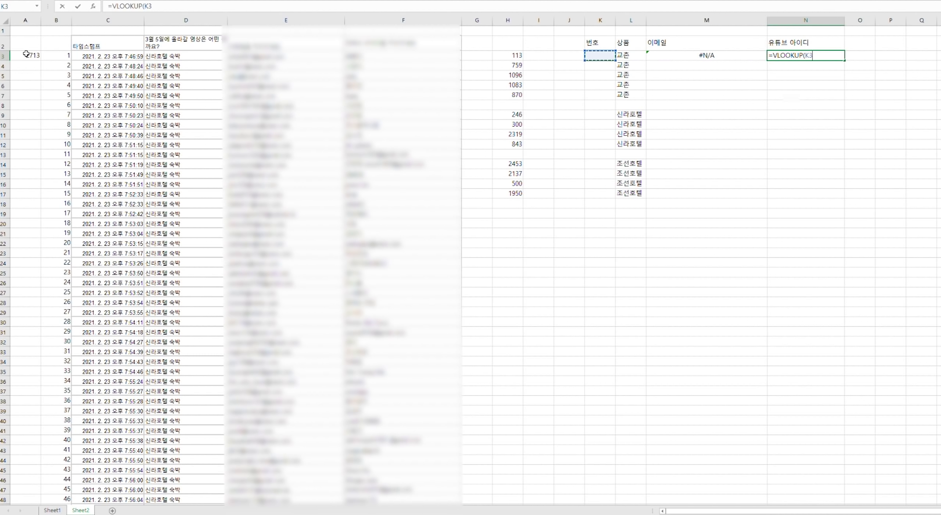
text(,)
key(Left)
key(Left)
key(Left)
key(Left)
key(Left)
key(Left)
key(Left)
key(Left)
key(Left)
key(Left)
key(Left)
key(Left)
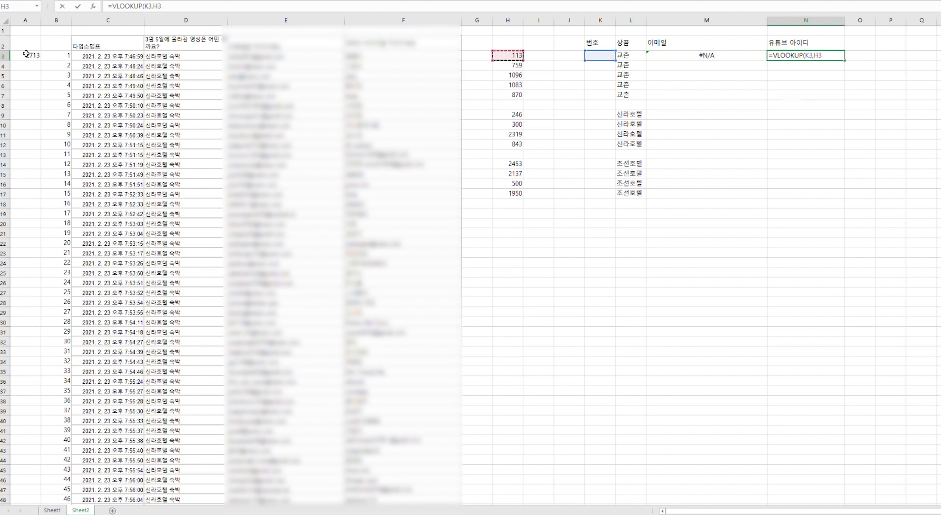
key(shift+Right)
key(shift+Right)
key(shift+Right)
key(shift+Right)
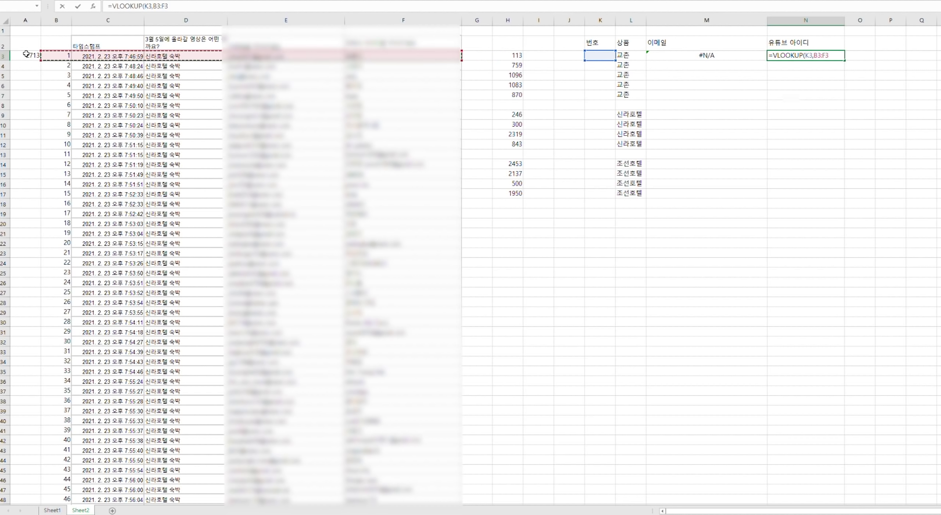